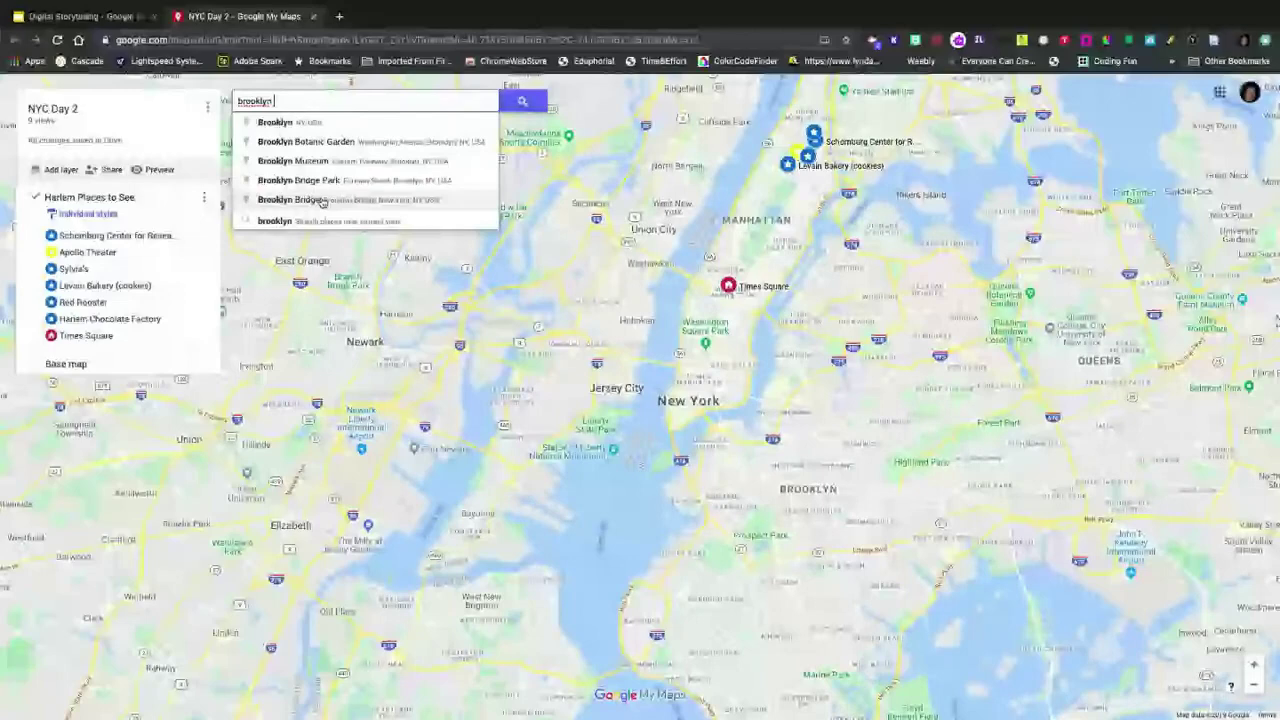
# Step: Add the Brooklyn Bridge search result as a place on the Harlem Places to See layer
pyautogui.click(322, 200)
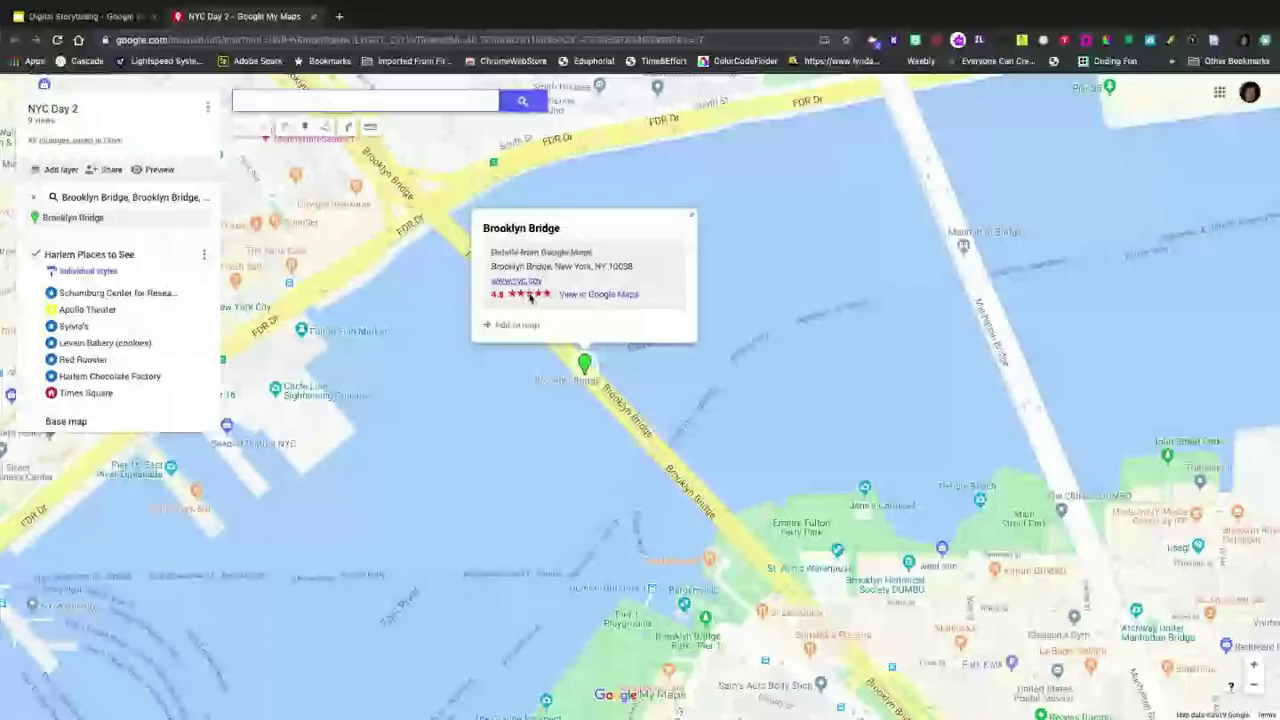
pyautogui.click(503, 325)
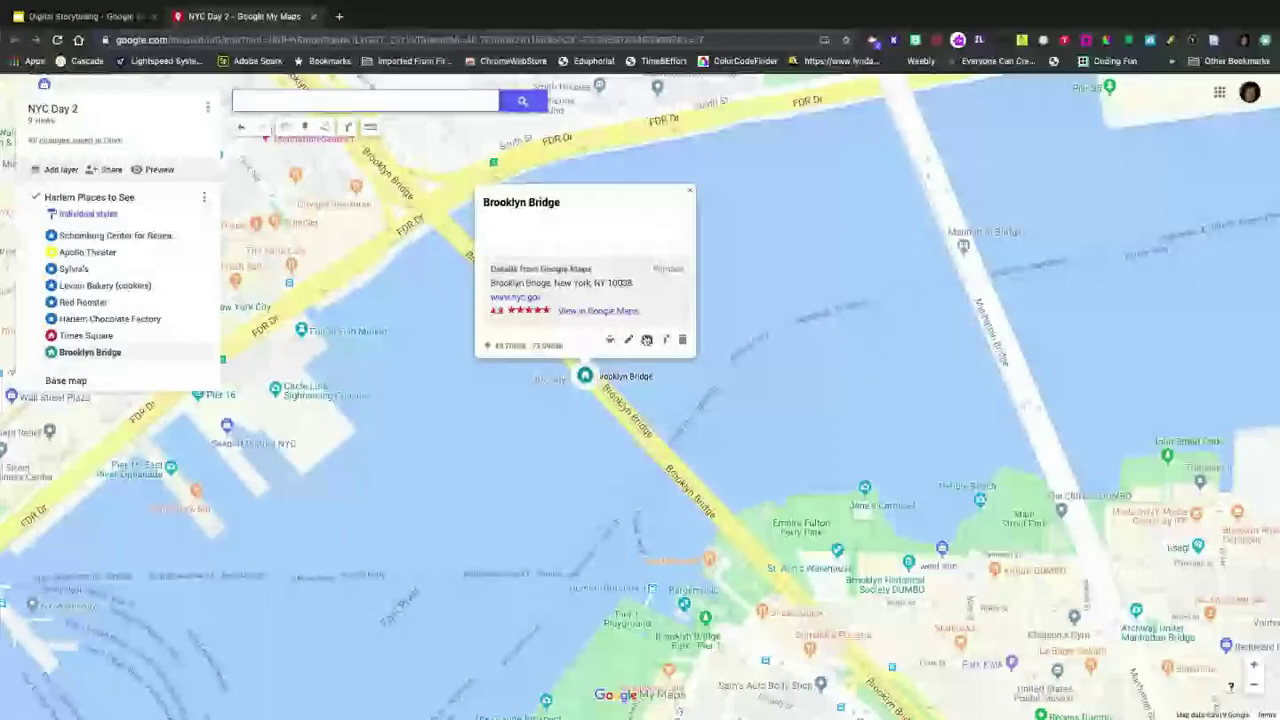
pyautogui.click(646, 340)
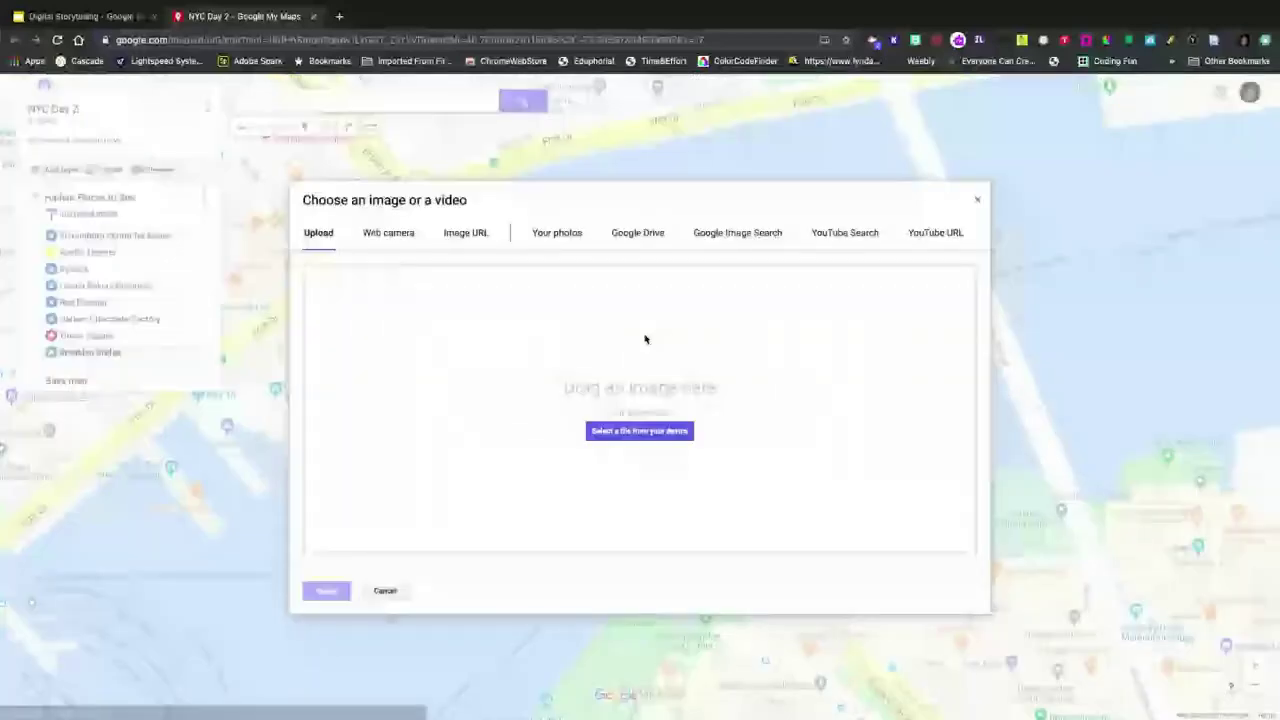
# Step: Attach the first Google Image Search result for 'brooklyn bridge' to the Brooklyn Bridge place
pyautogui.click(737, 232)
pyautogui.write('brooklyn bri')
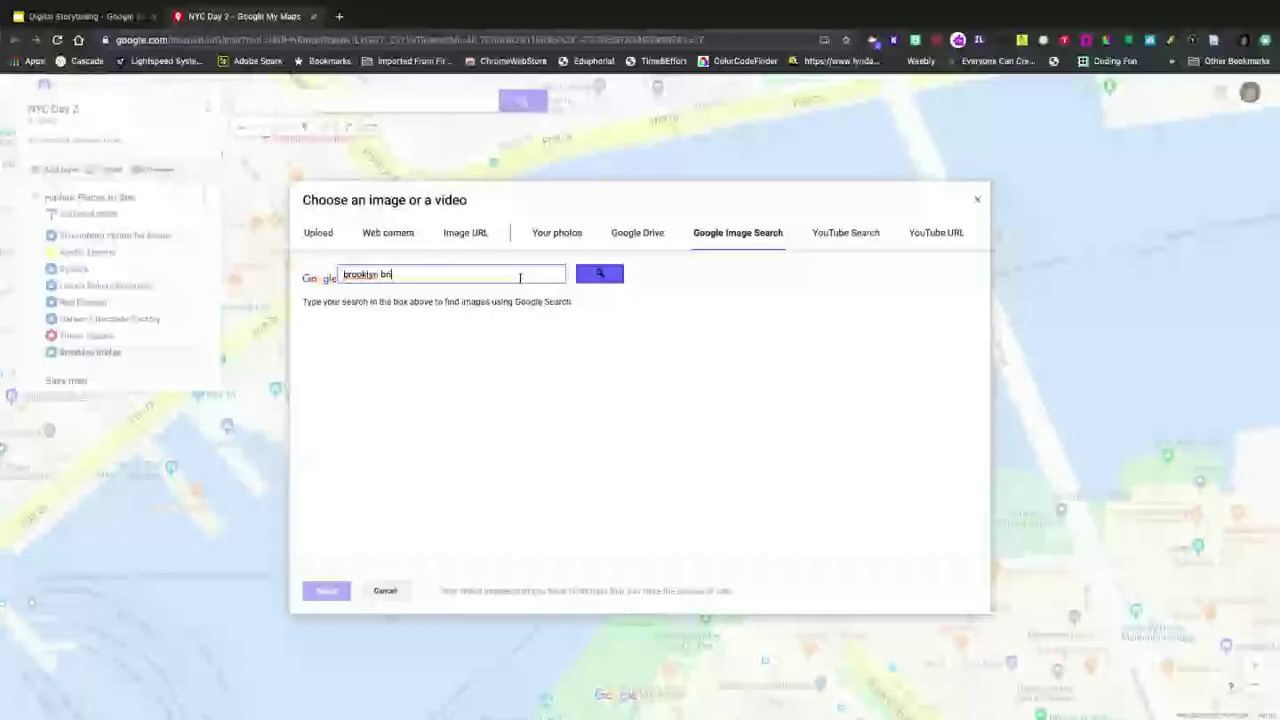
pyautogui.write('dge')
pyautogui.press('Return')
pyautogui.click(345, 369)
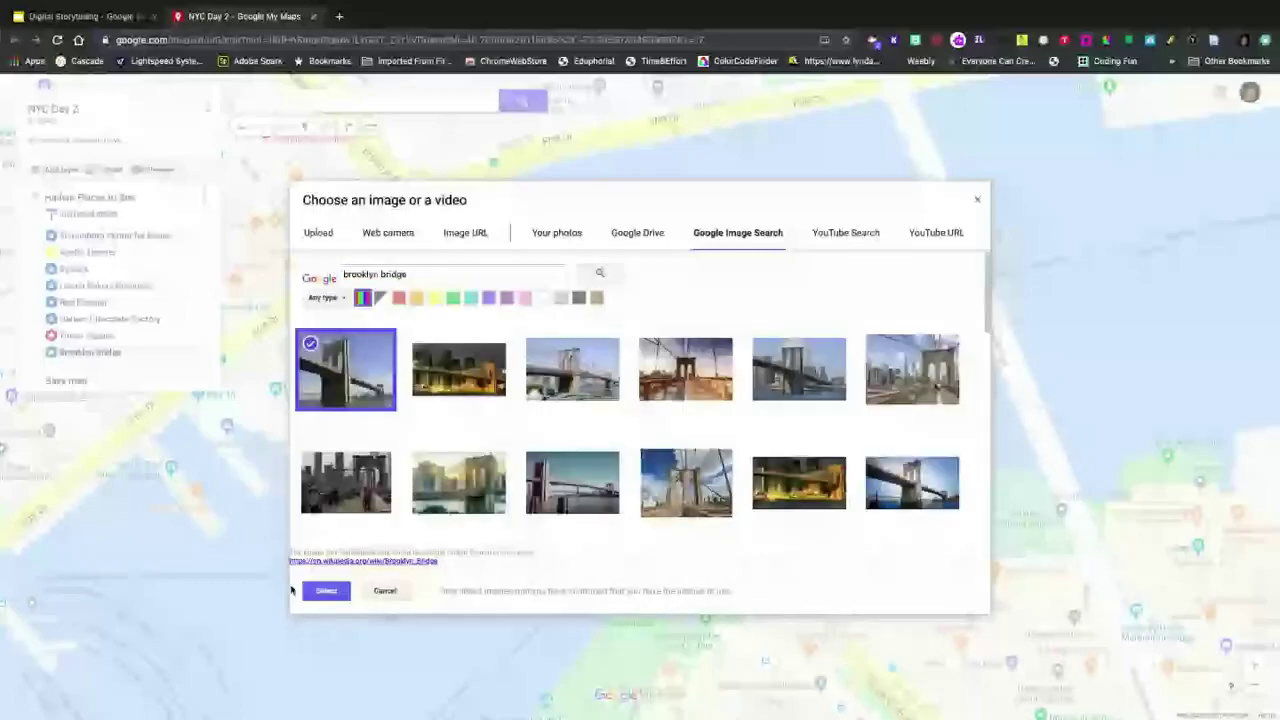
pyautogui.click(322, 591)
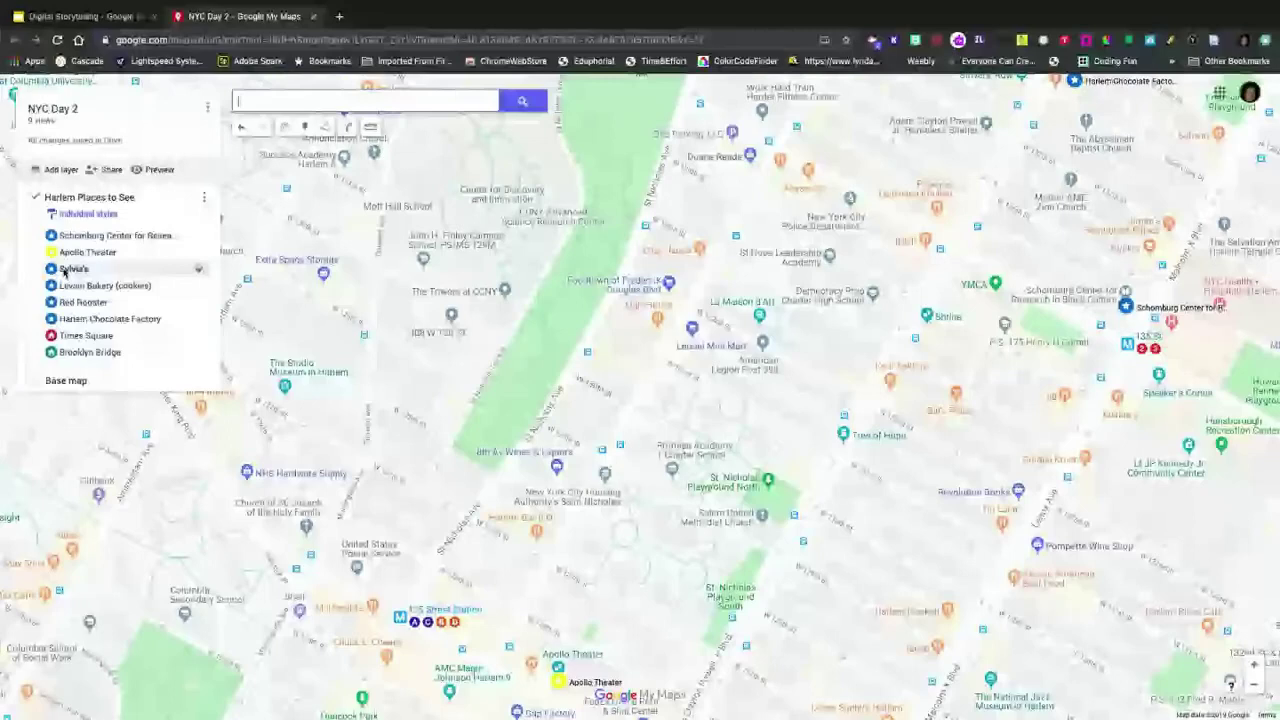
# Step: View Sylvia's photo, then return to the full NYC Day 2 map with all eight places
pyautogui.click(70, 269)
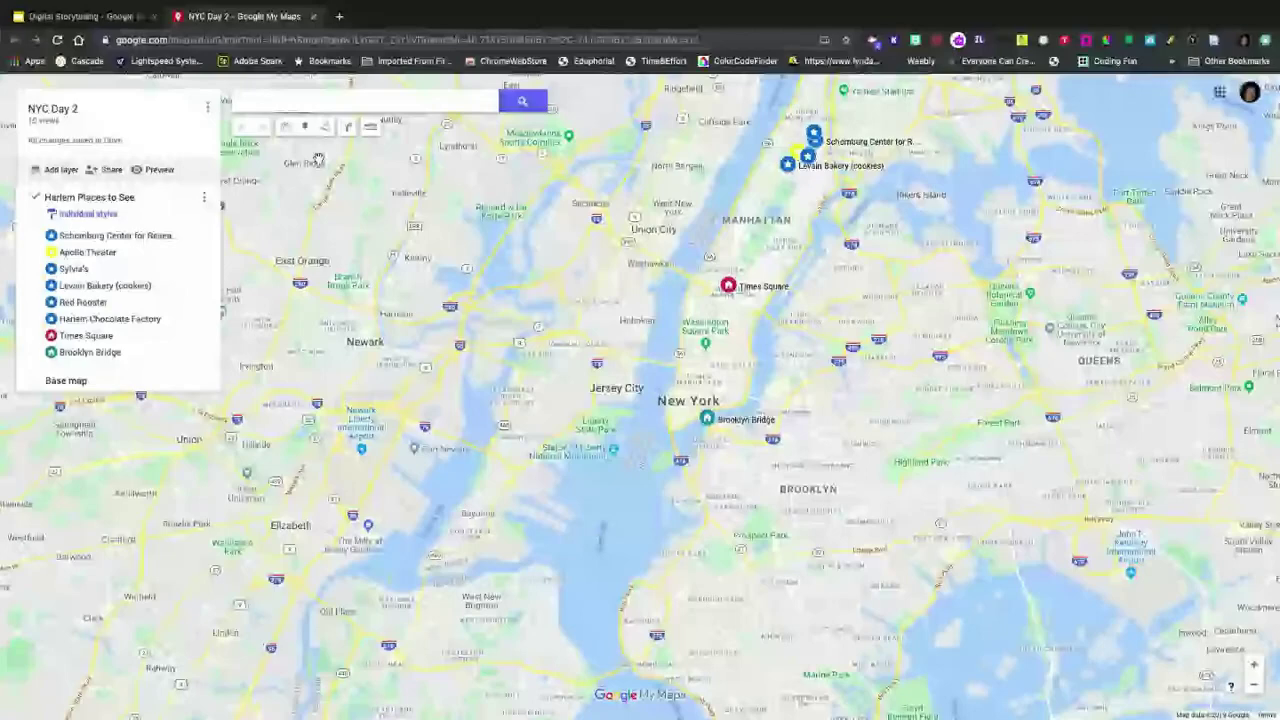
pyautogui.click(874, 41)
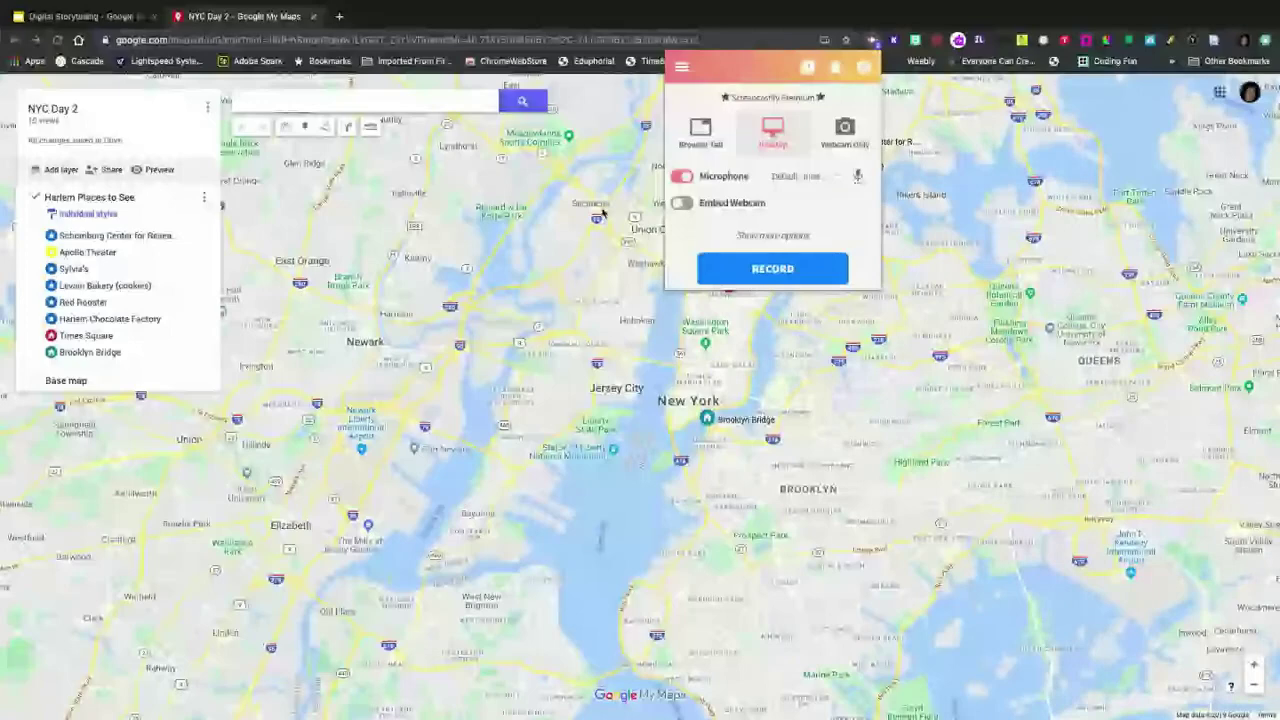
# Step: Close the My Maps tab, present the Take a Tour slide's three bullets, and open Tour Builder
pyautogui.click(314, 17)
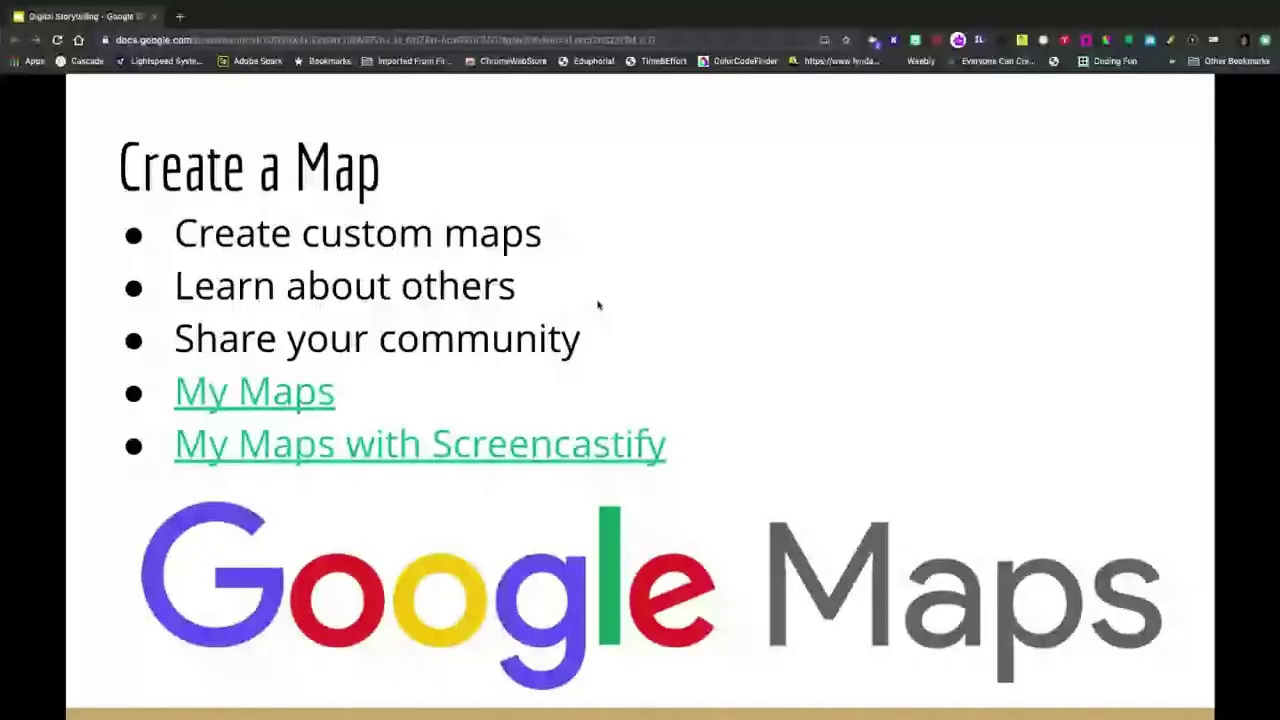
pyautogui.click(598, 305)
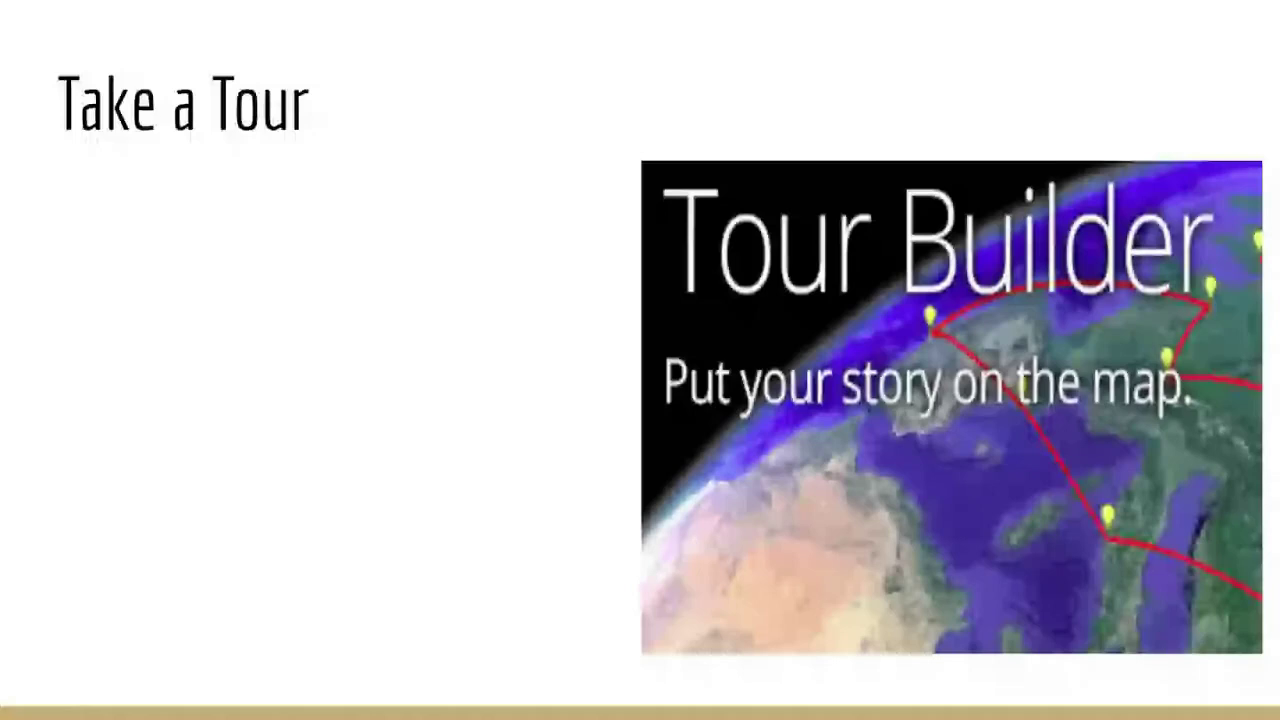
pyautogui.press('Right')
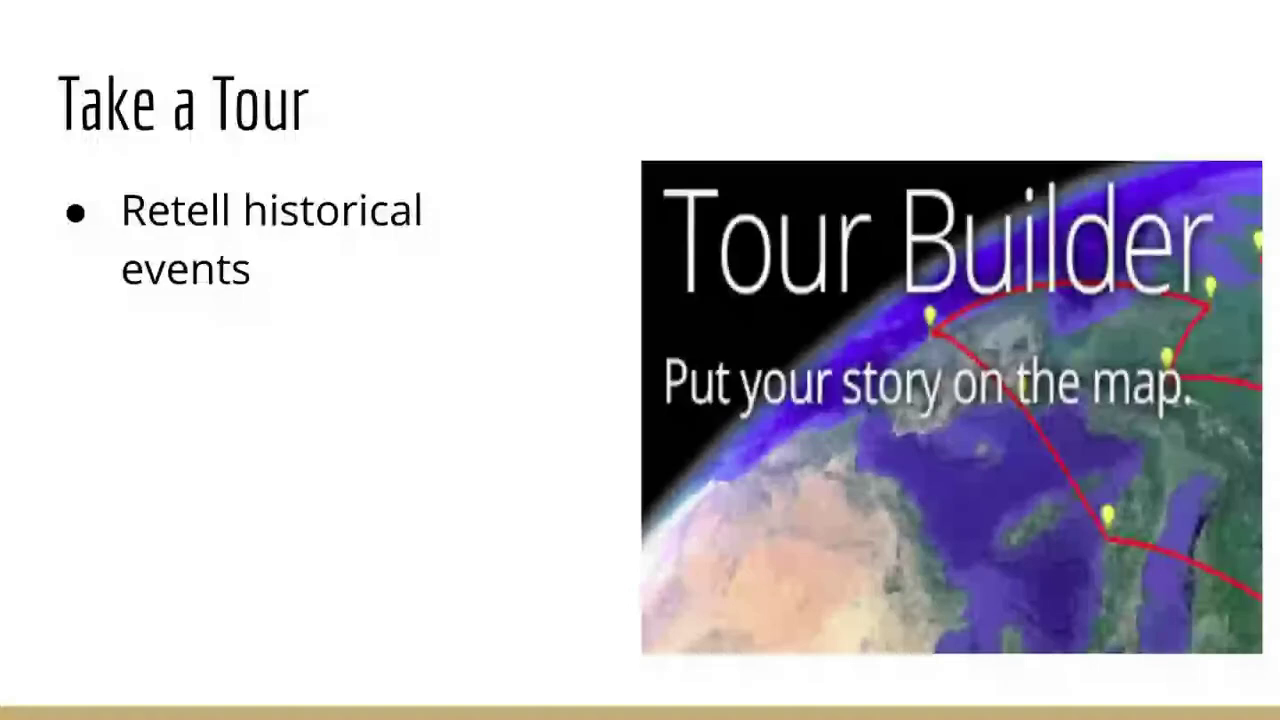
pyautogui.press('Right')
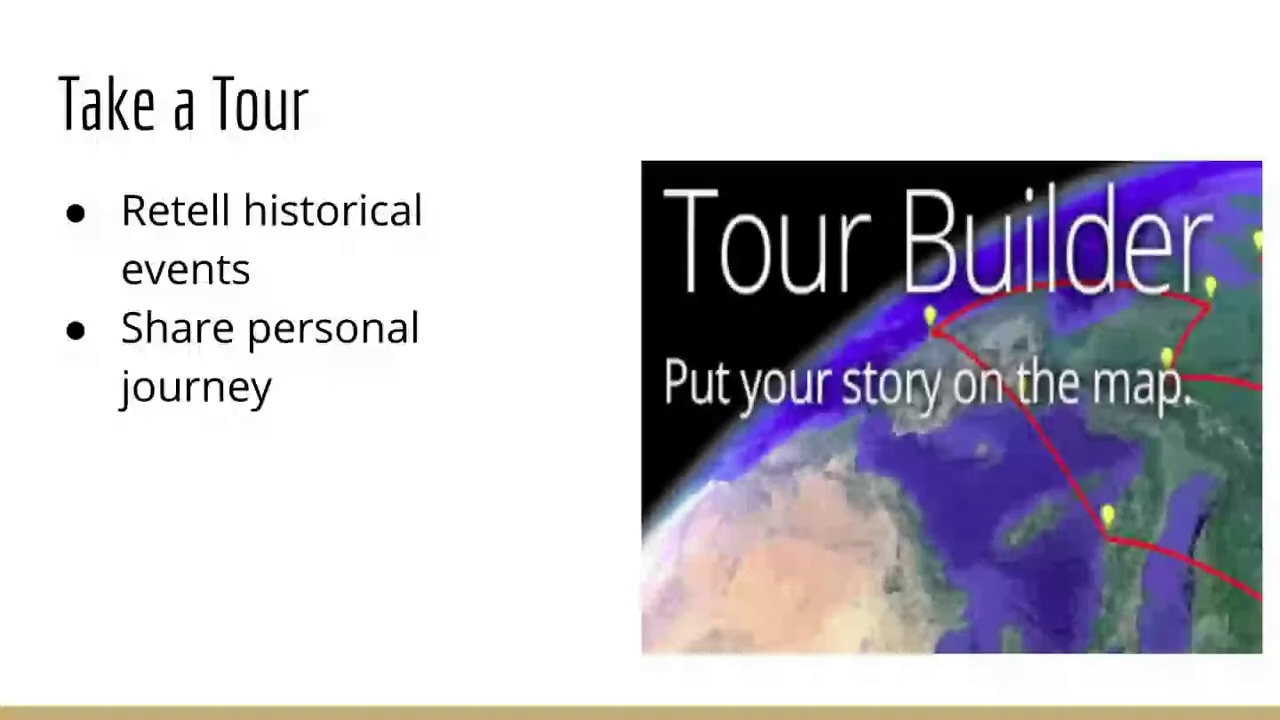
pyautogui.press('Right')
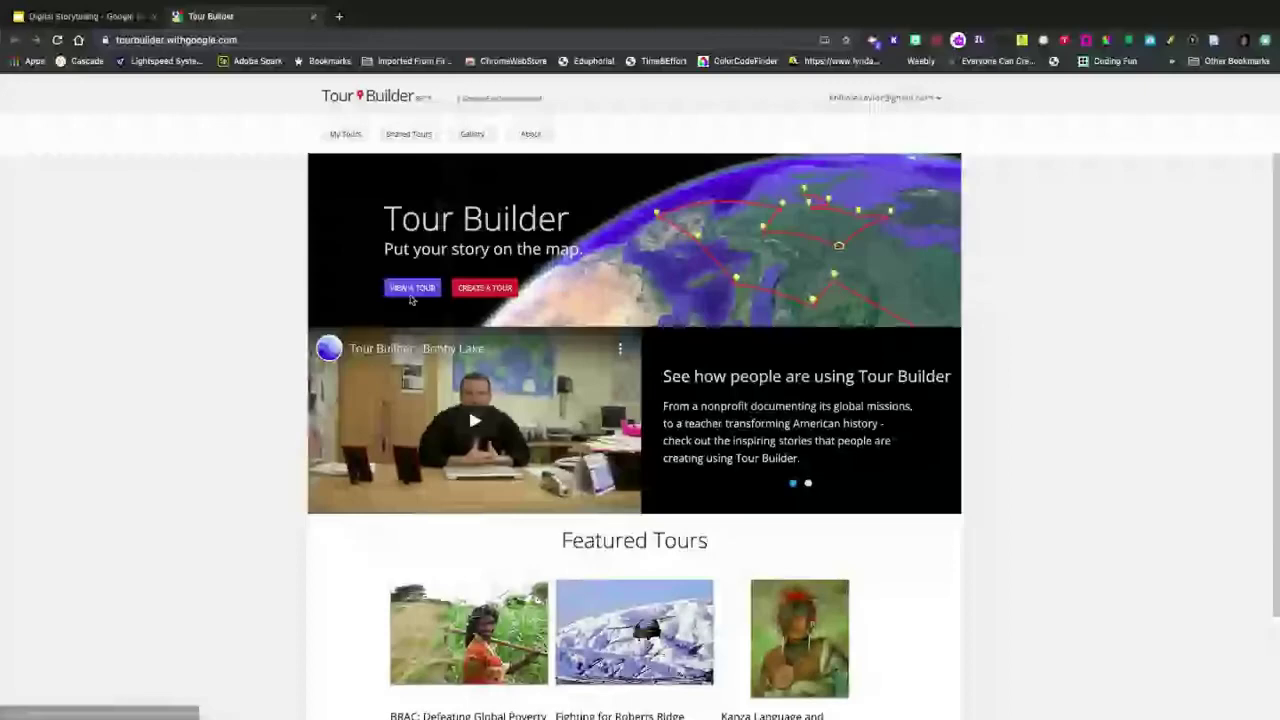
pyautogui.click(410, 295)
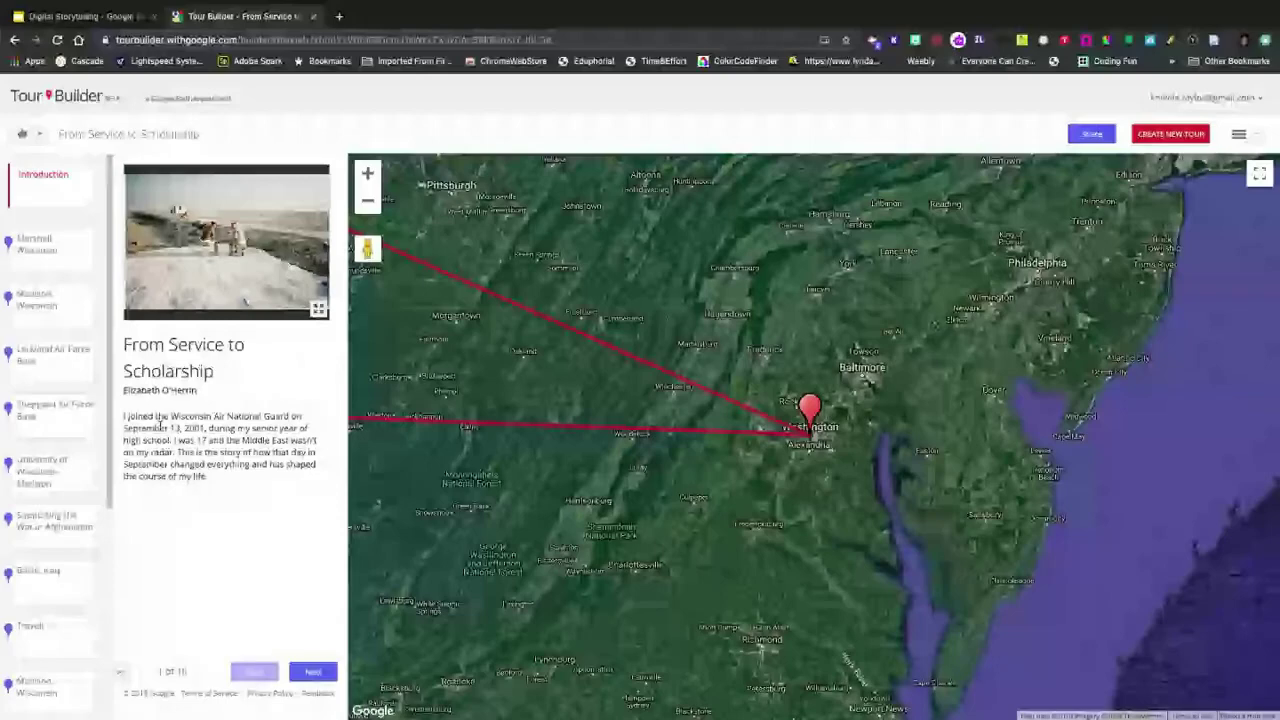
# Step: Step through the From Service to Scholarship example tour to Balad, Iraq, then begin a new tour
pyautogui.click(311, 672)
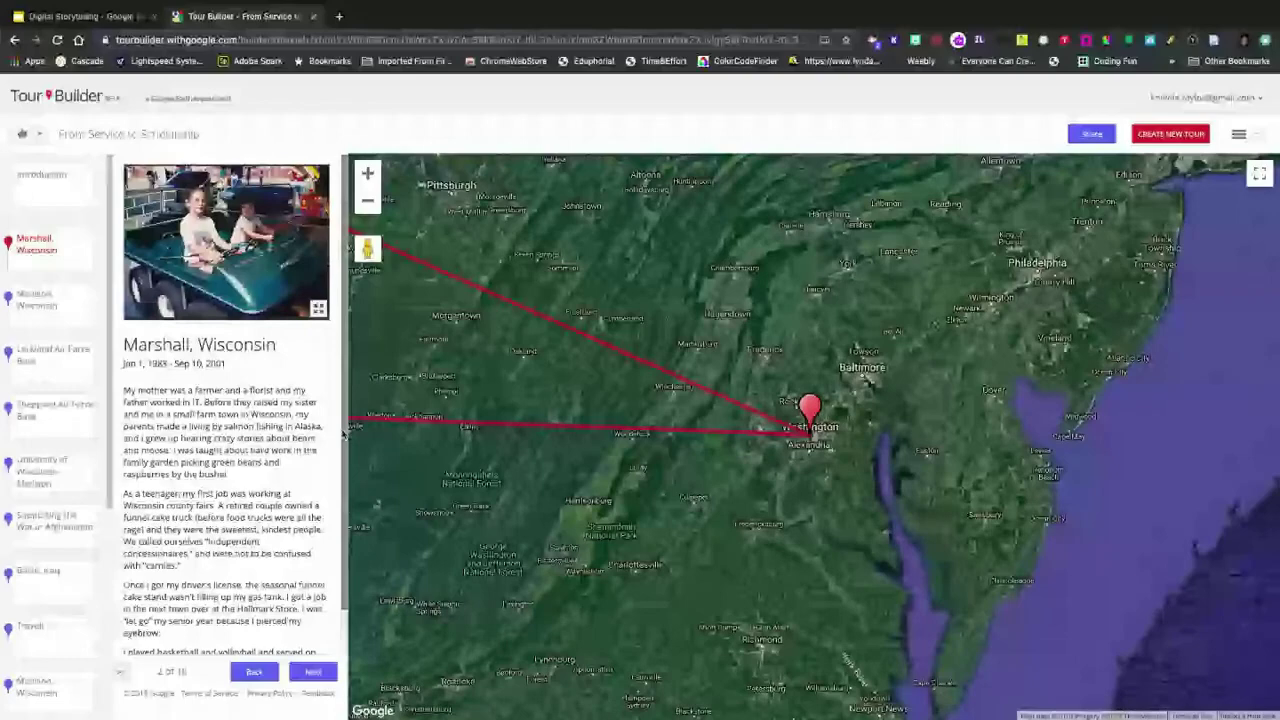
pyautogui.click(311, 672)
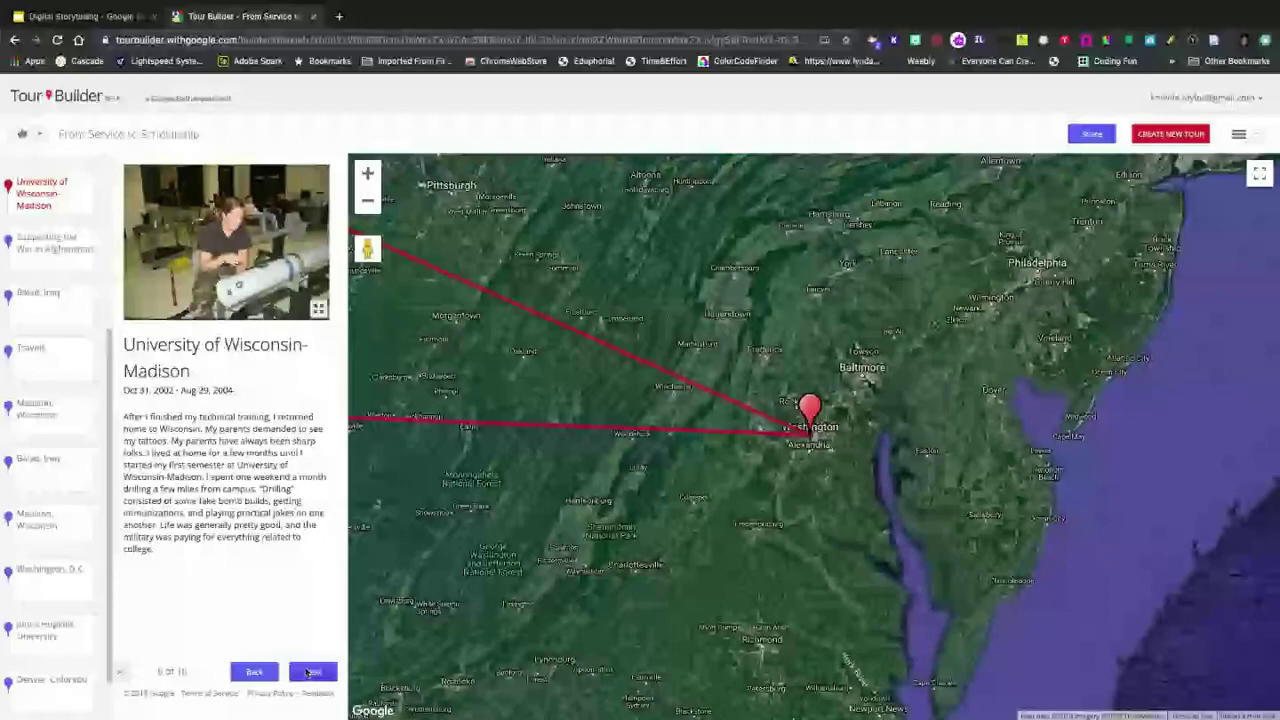
pyautogui.click(311, 672)
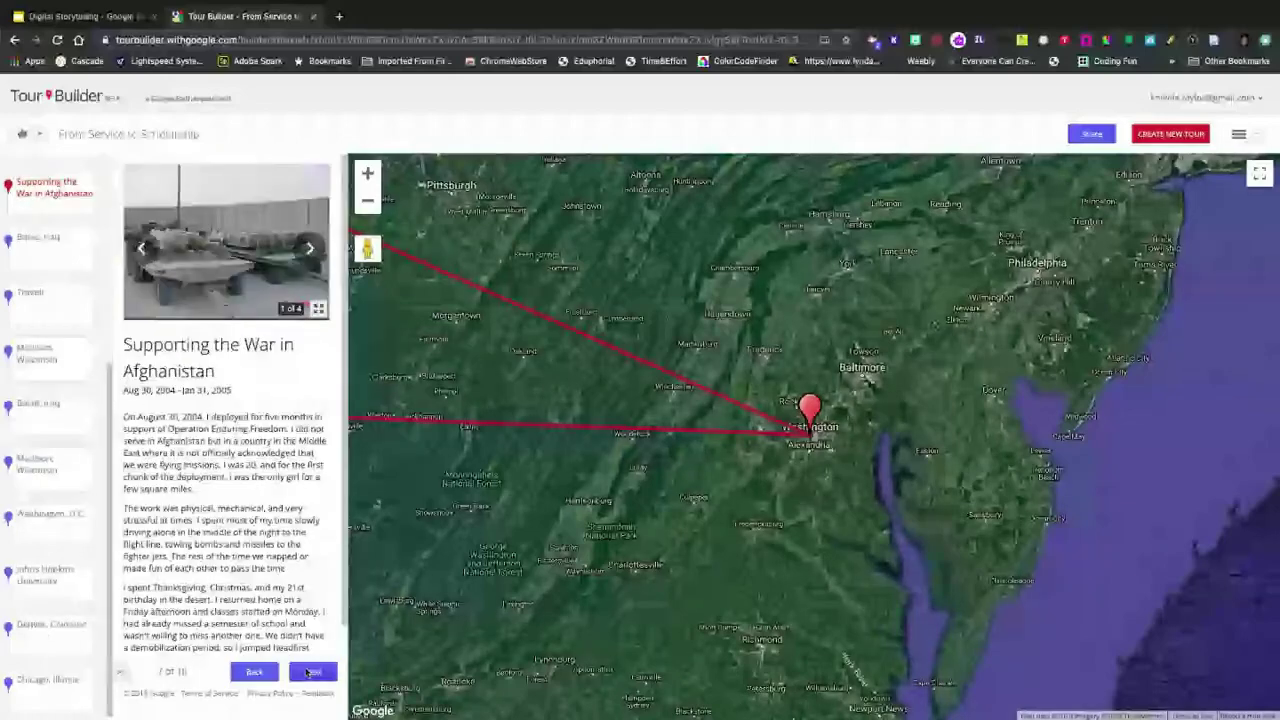
pyautogui.click(311, 672)
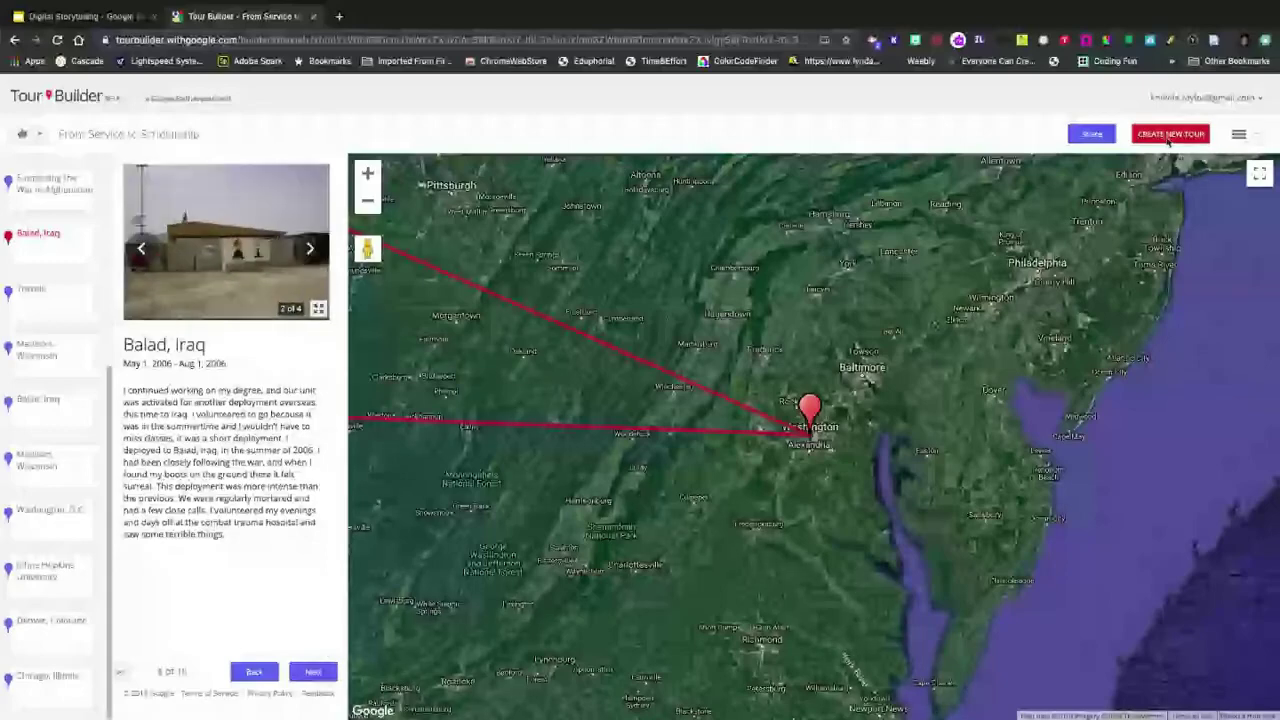
pyautogui.click(1169, 136)
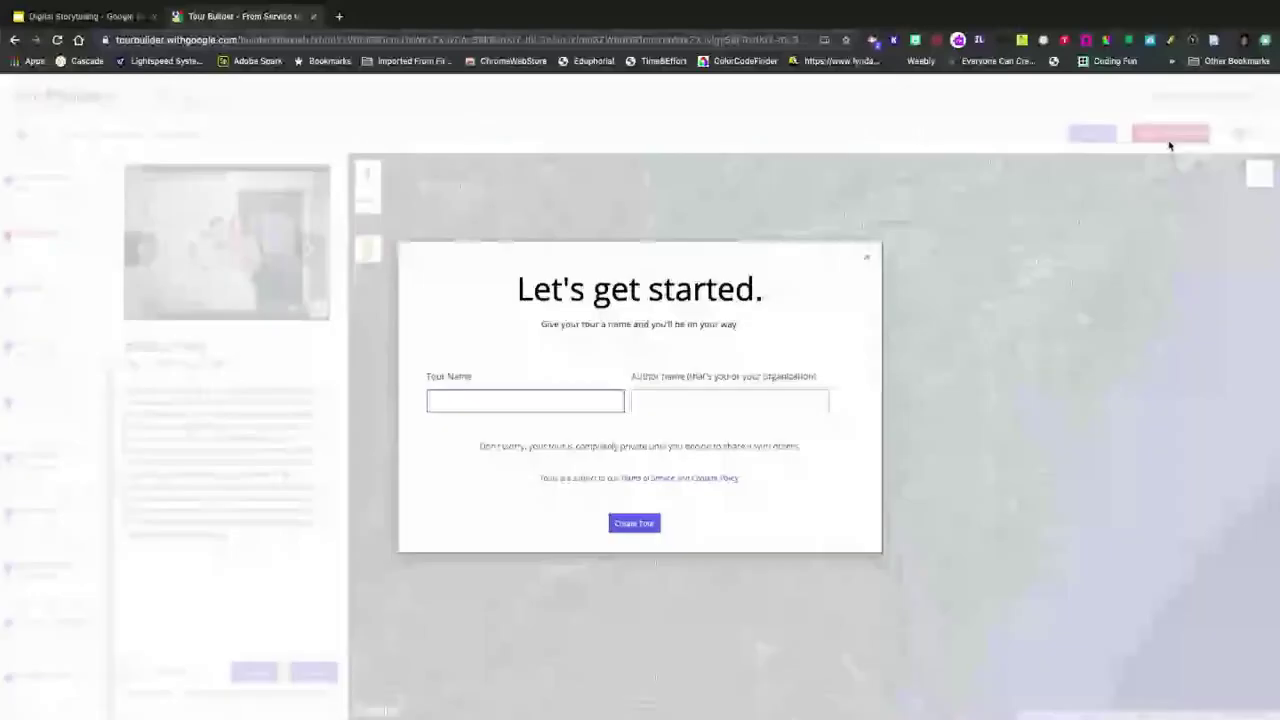
# Step: Create a tour named 'Sample Tour' using the autofilled author name
pyautogui.write('Sample Tour')
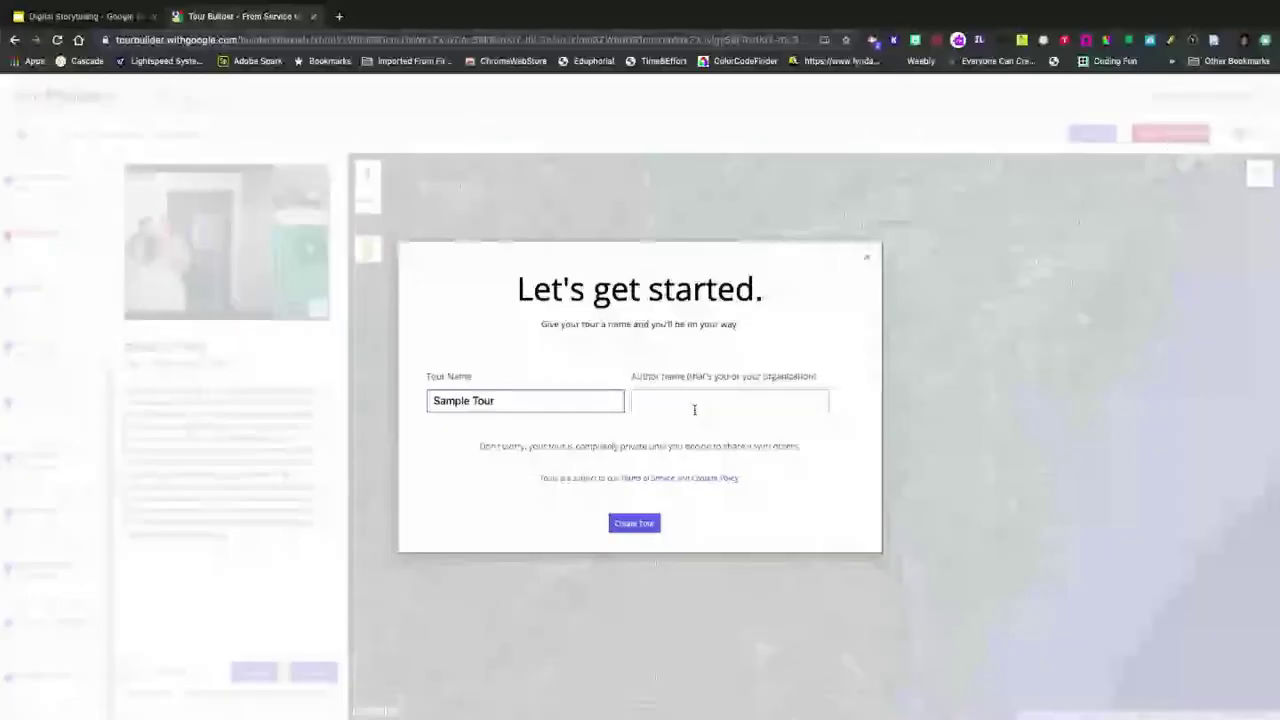
pyautogui.click(746, 402)
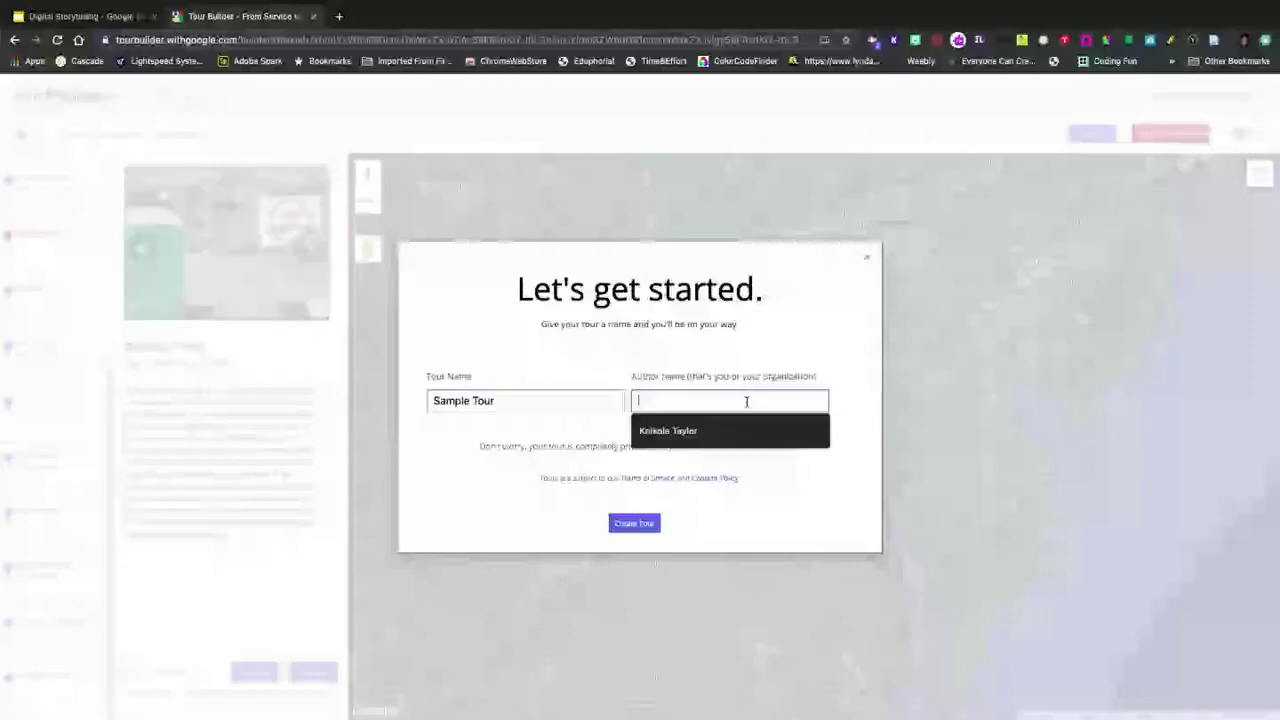
pyautogui.click(668, 430)
pyautogui.click(634, 523)
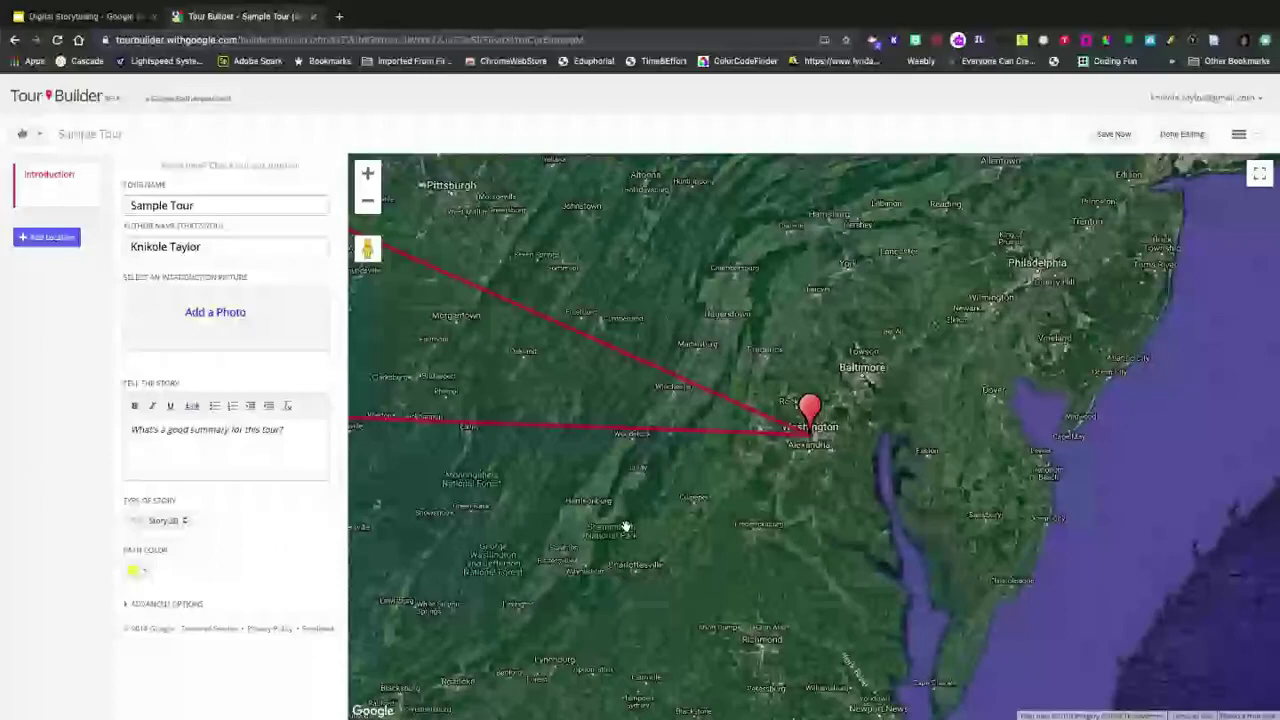
# Step: Write the introduction story 'This is a sample tour for Screencastify' and add a new location
pyautogui.click(219, 443)
pyautogui.write('This is a sample tour f')
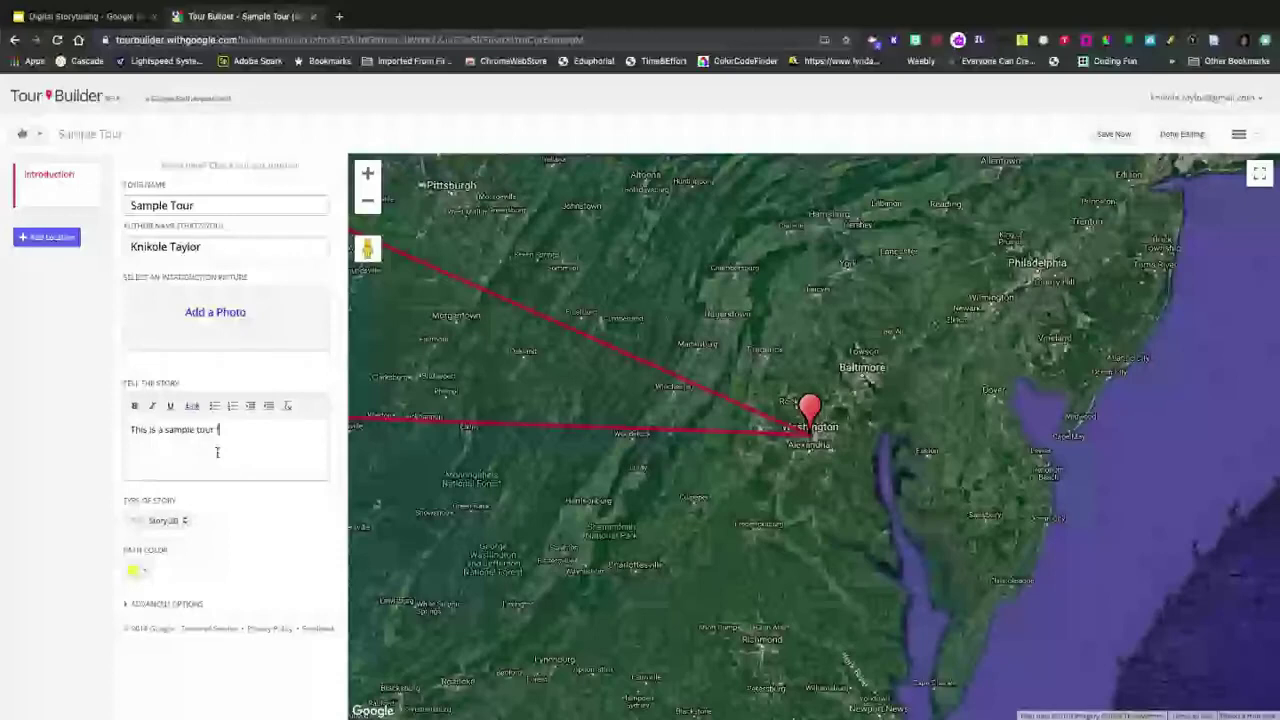
pyautogui.write('or Screencastify')
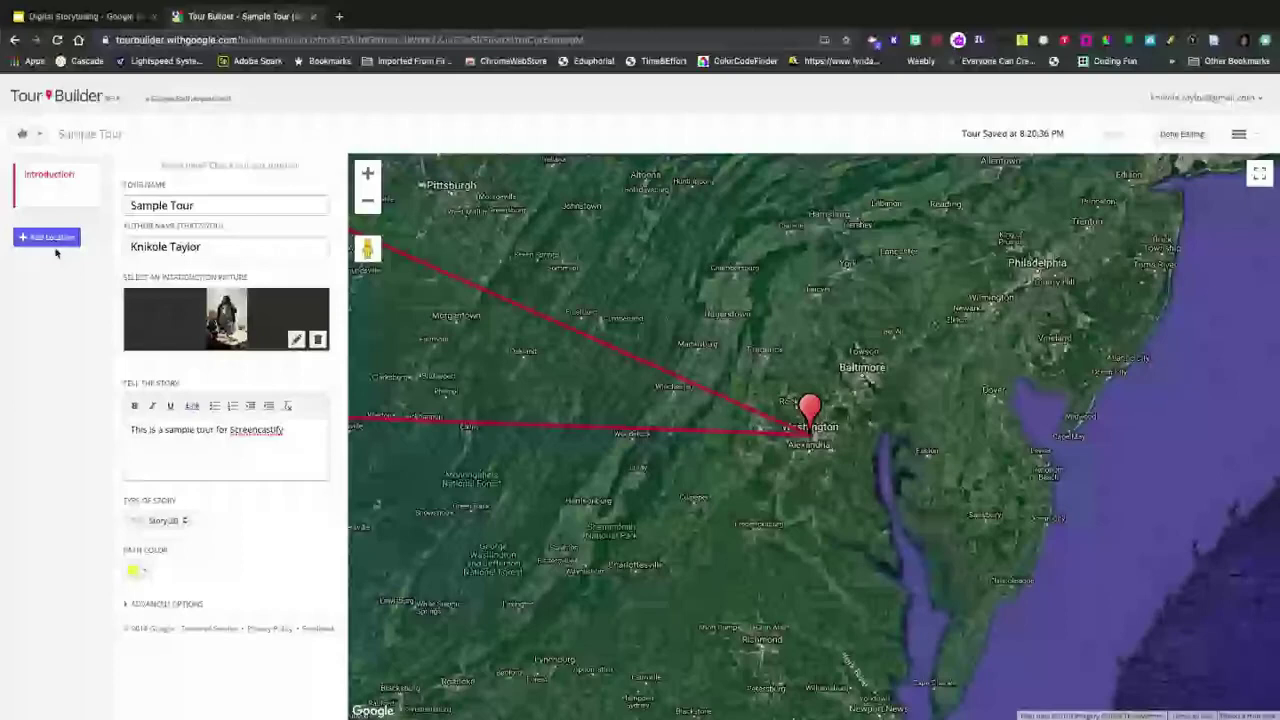
pyautogui.click(48, 238)
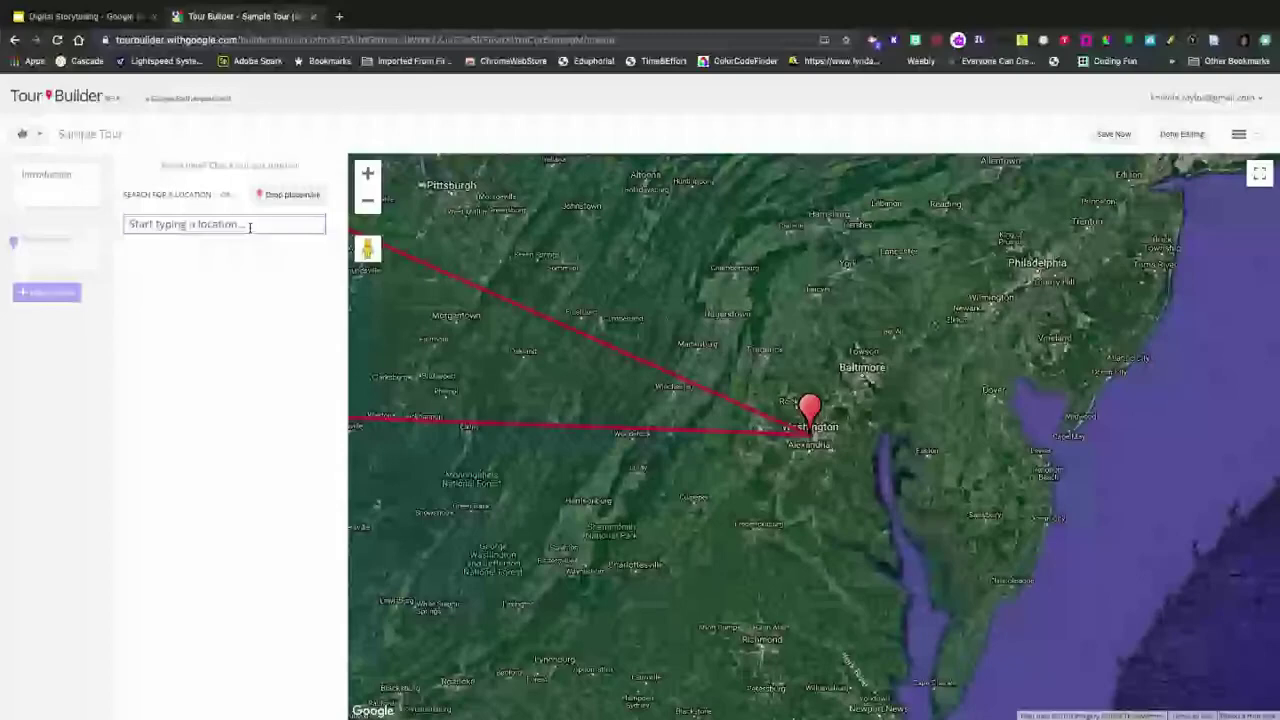
# Step: Search for Dallas and add it to the tour as a stop
pyautogui.write('Dallas, TX, USA')
pyautogui.click(231, 249)
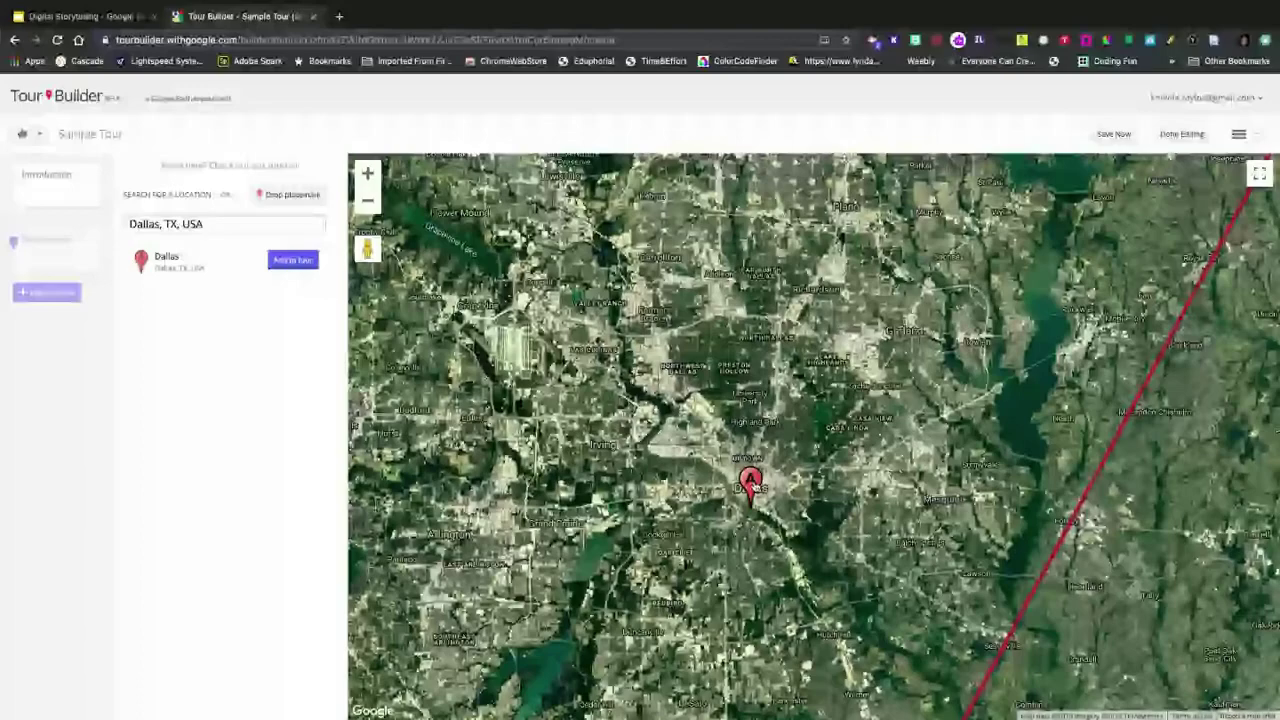
pyautogui.click(300, 260)
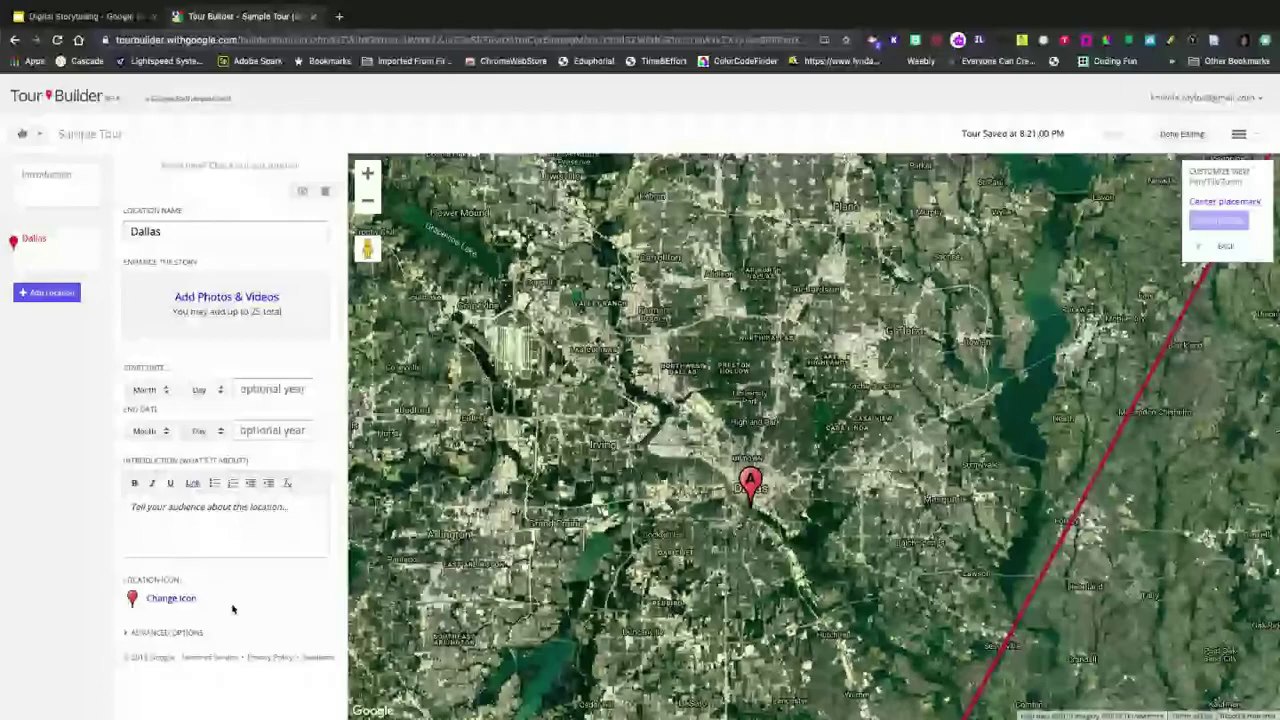
# Step: Attach the YouTube video 'Philadelphia Eagles vs. Dallas Cowboys Week 7 NFL Game Preview' to the Dallas stop
pyautogui.click(226, 296)
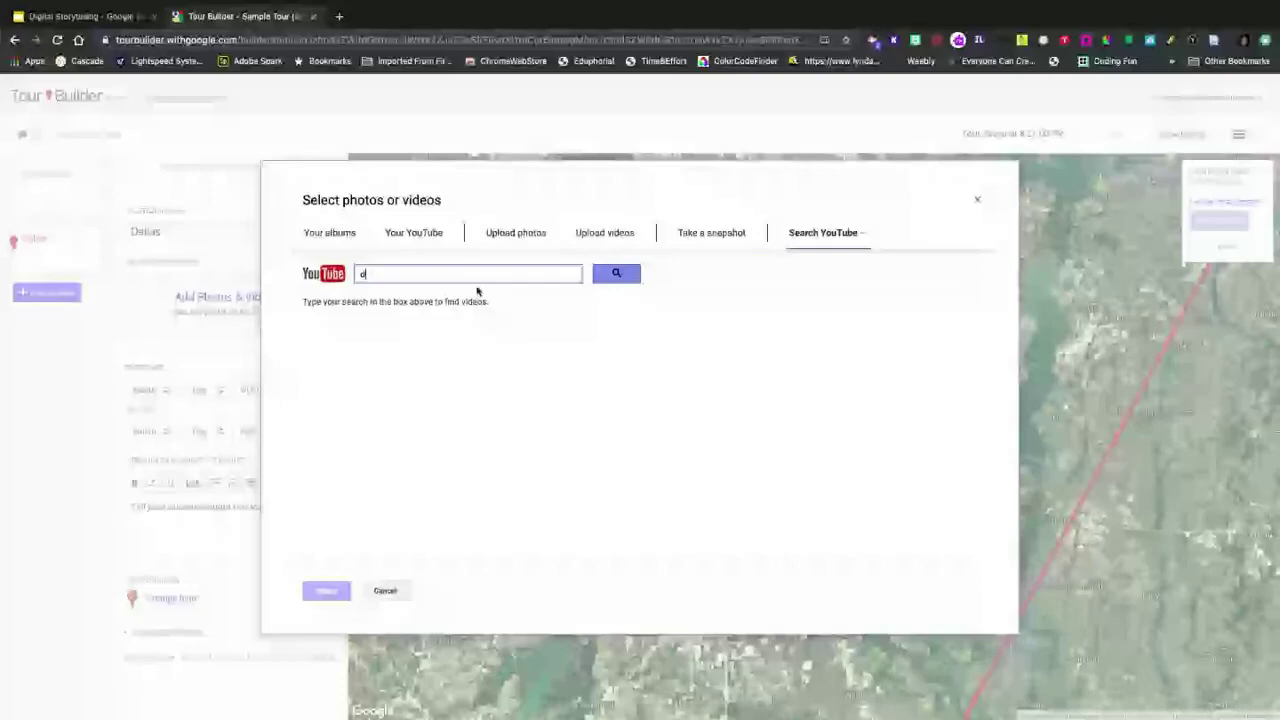
pyautogui.write('allas, texas')
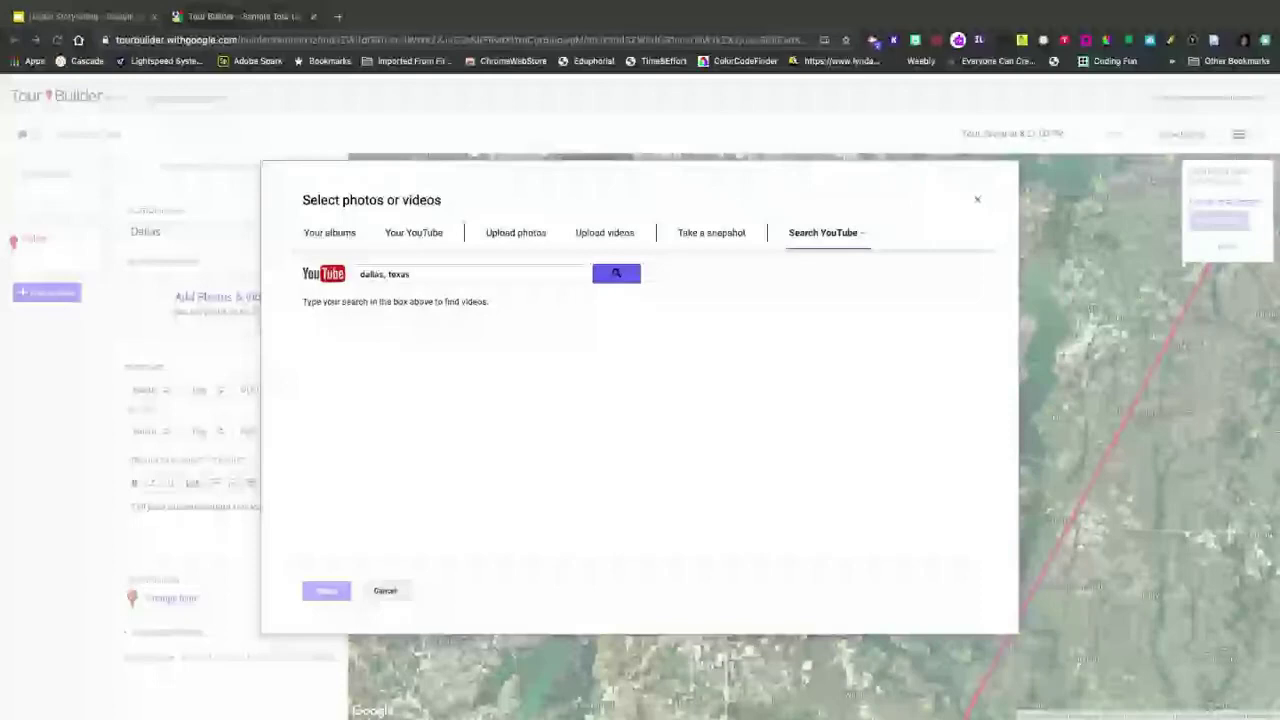
pyautogui.tripleClick(421, 277)
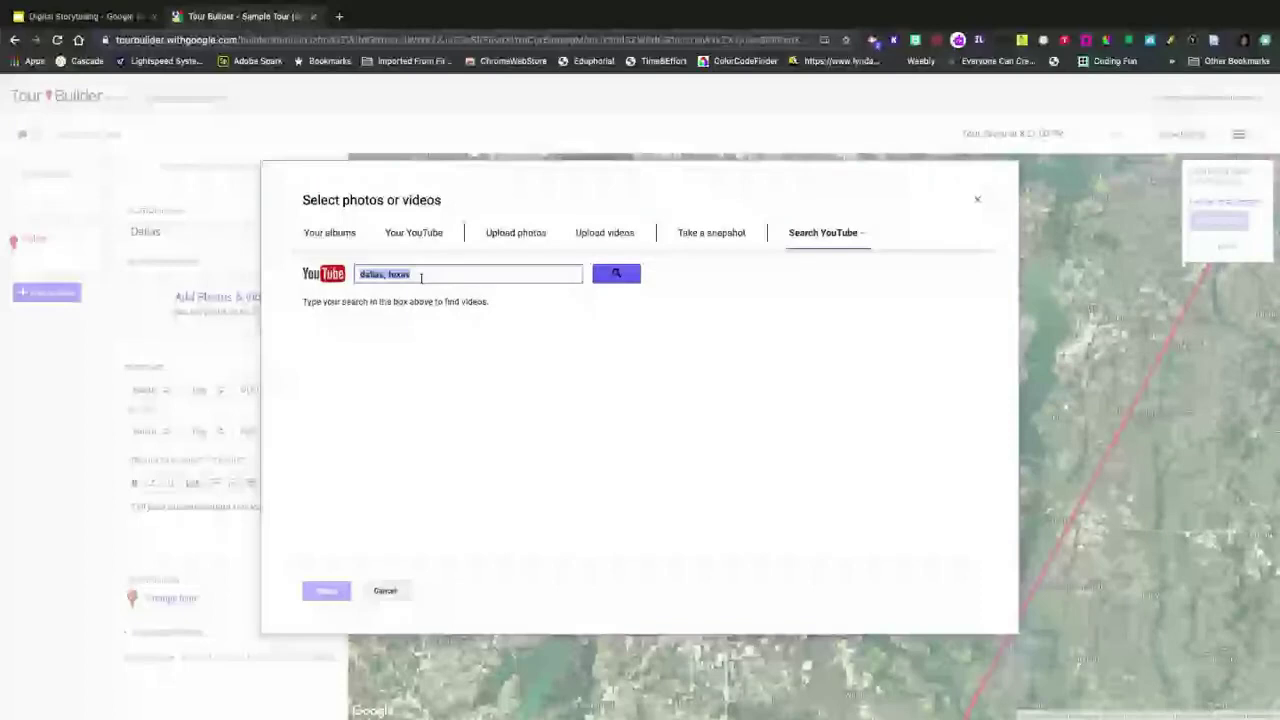
pyautogui.write('dallas')
pyautogui.press('Return')
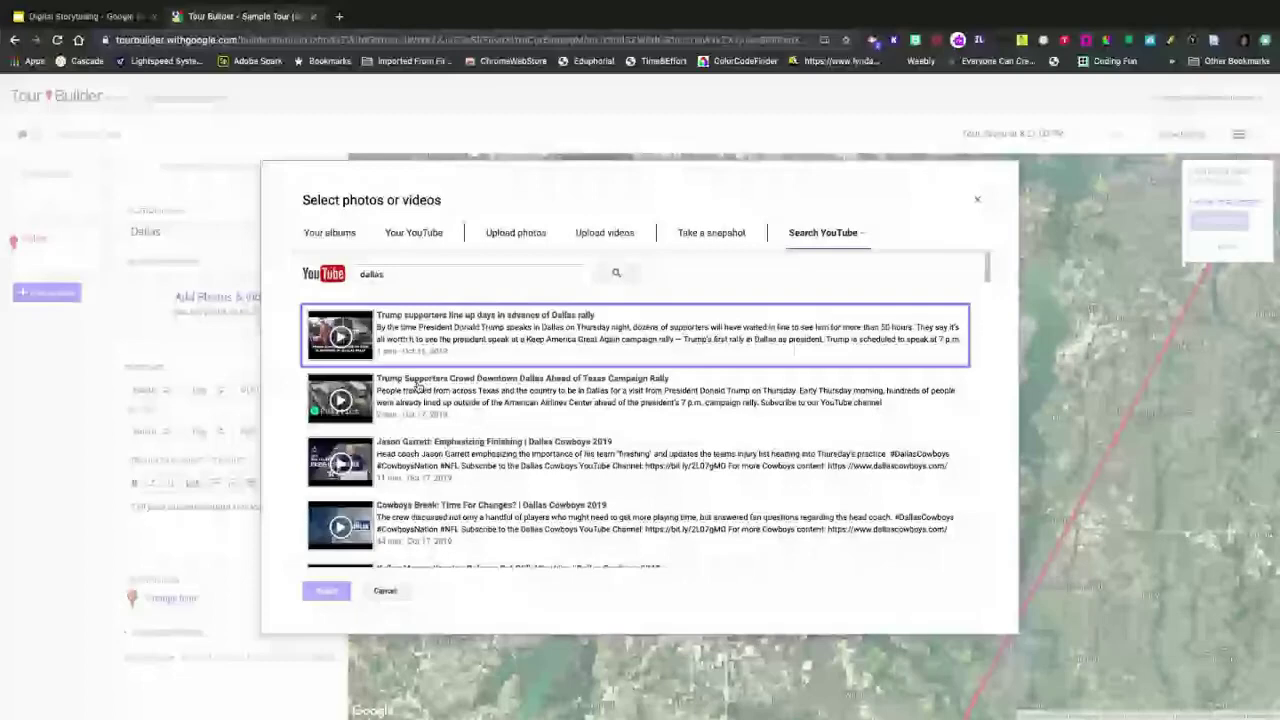
pyautogui.scroll(-1, 383, 510)
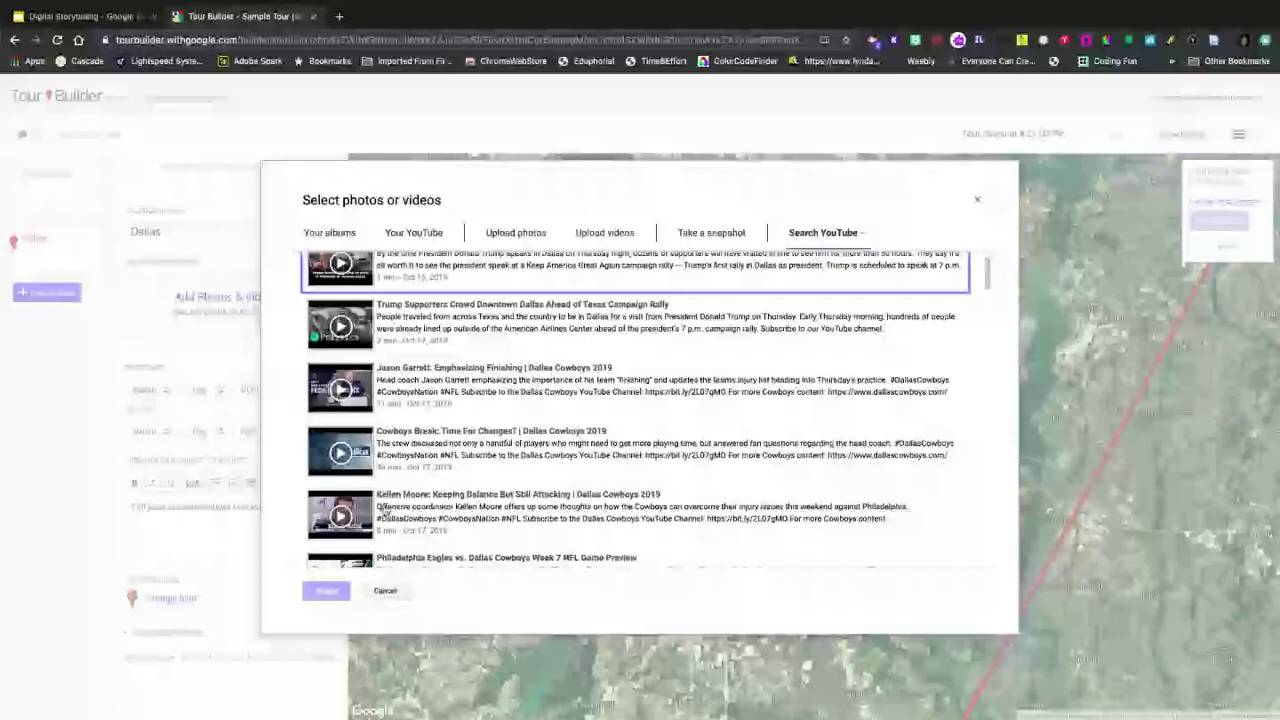
pyautogui.scroll(-1, 386, 510)
pyautogui.click(388, 492)
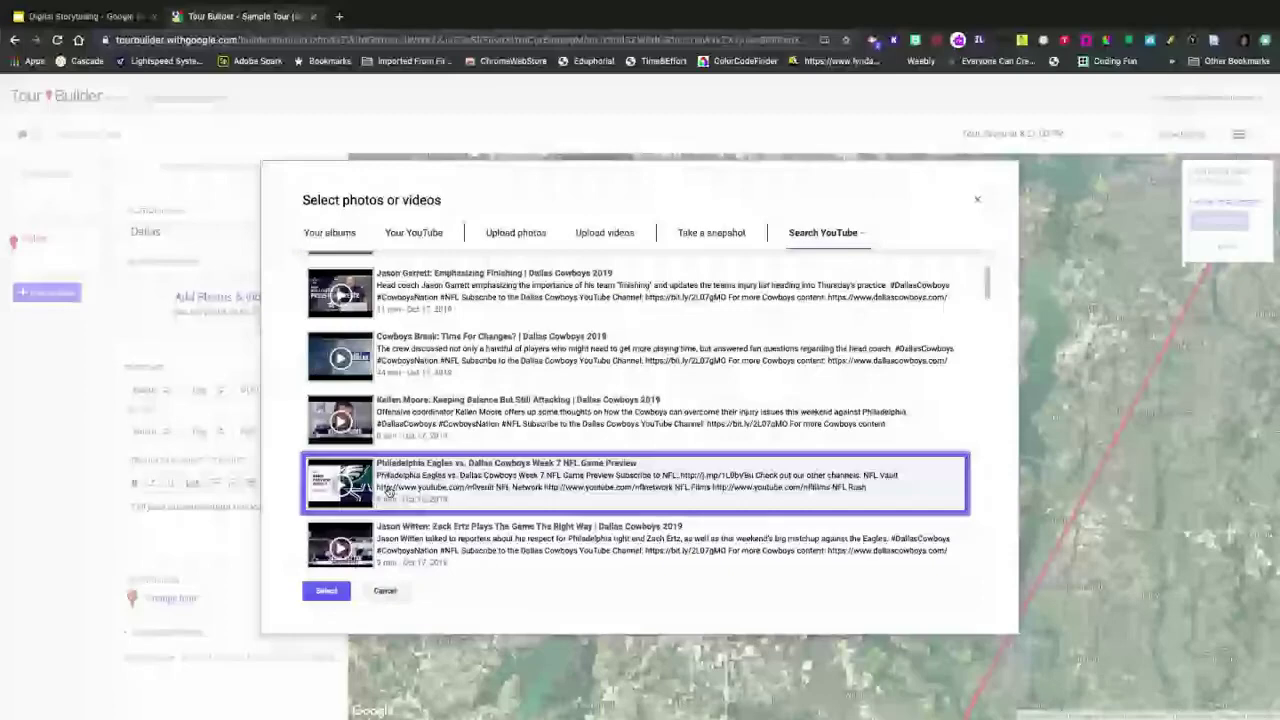
pyautogui.click(326, 590)
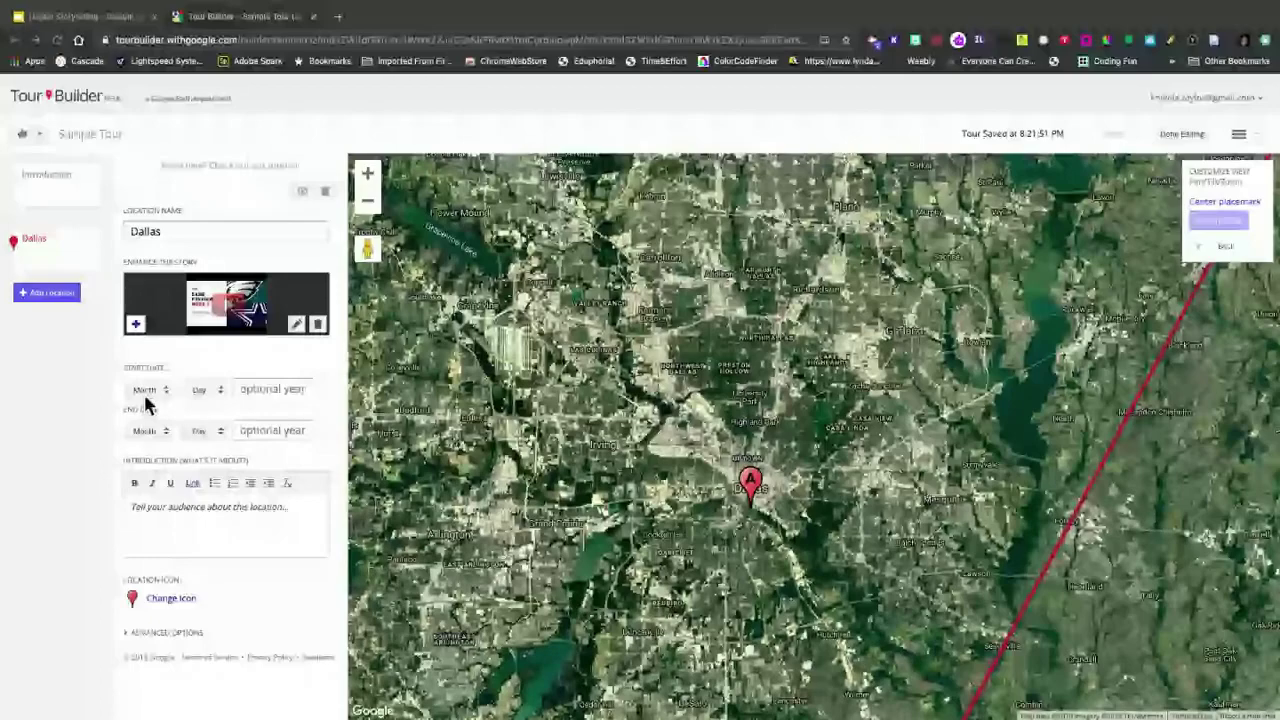
# Step: Give Dallas the text 'Use this space to talk about Dallas', add another location, and close Tour Builder
pyautogui.click(168, 509)
pyautogui.write('Use this sp')
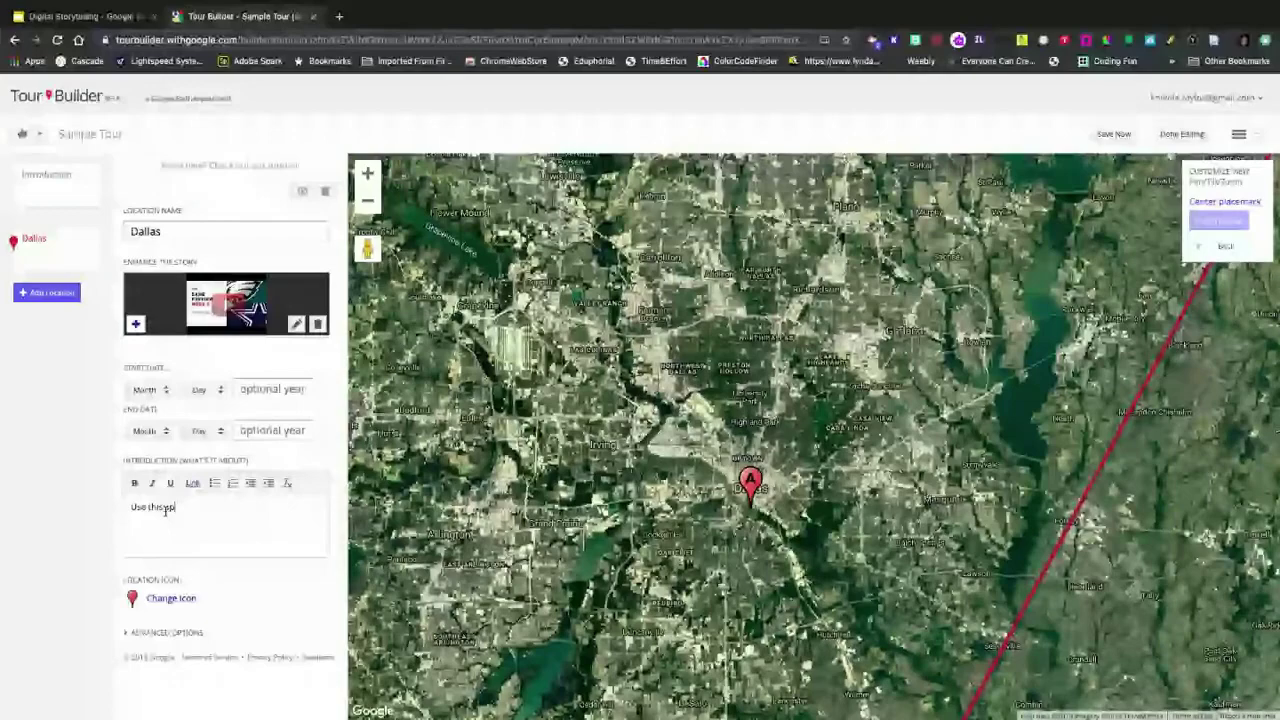
pyautogui.write('ace to talk about Dallas')
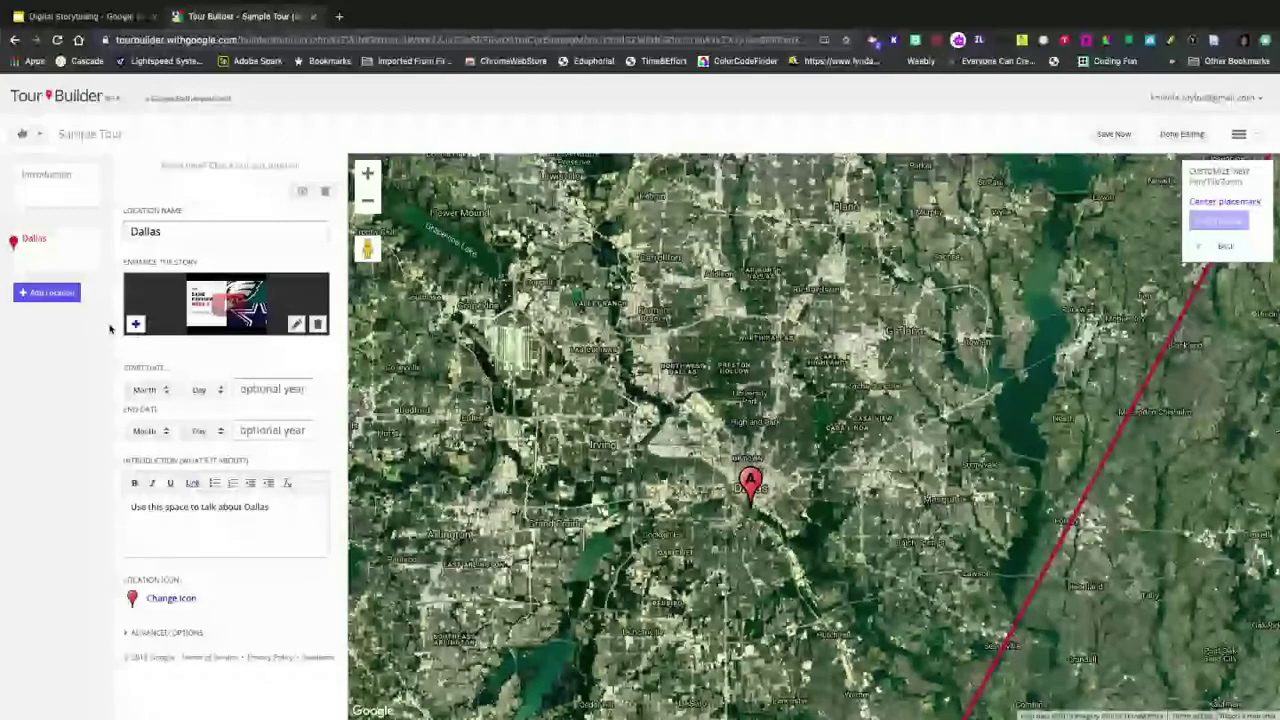
pyautogui.click(64, 293)
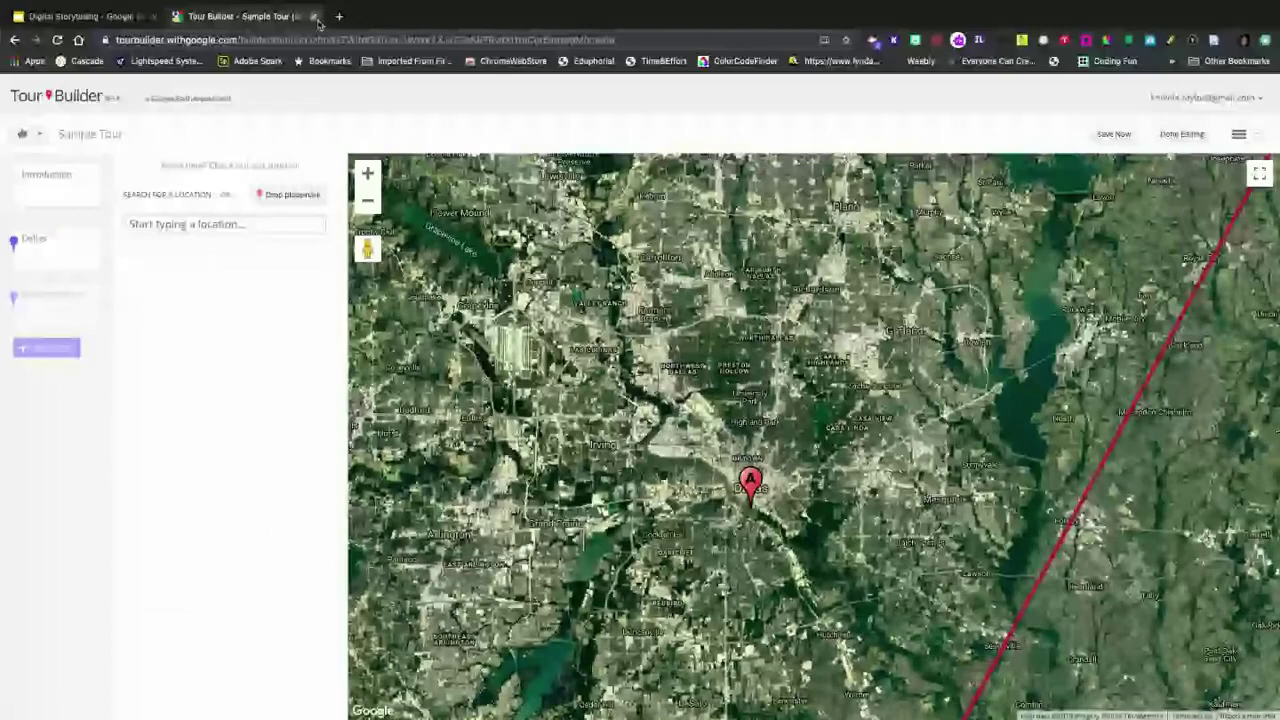
pyautogui.click(314, 17)
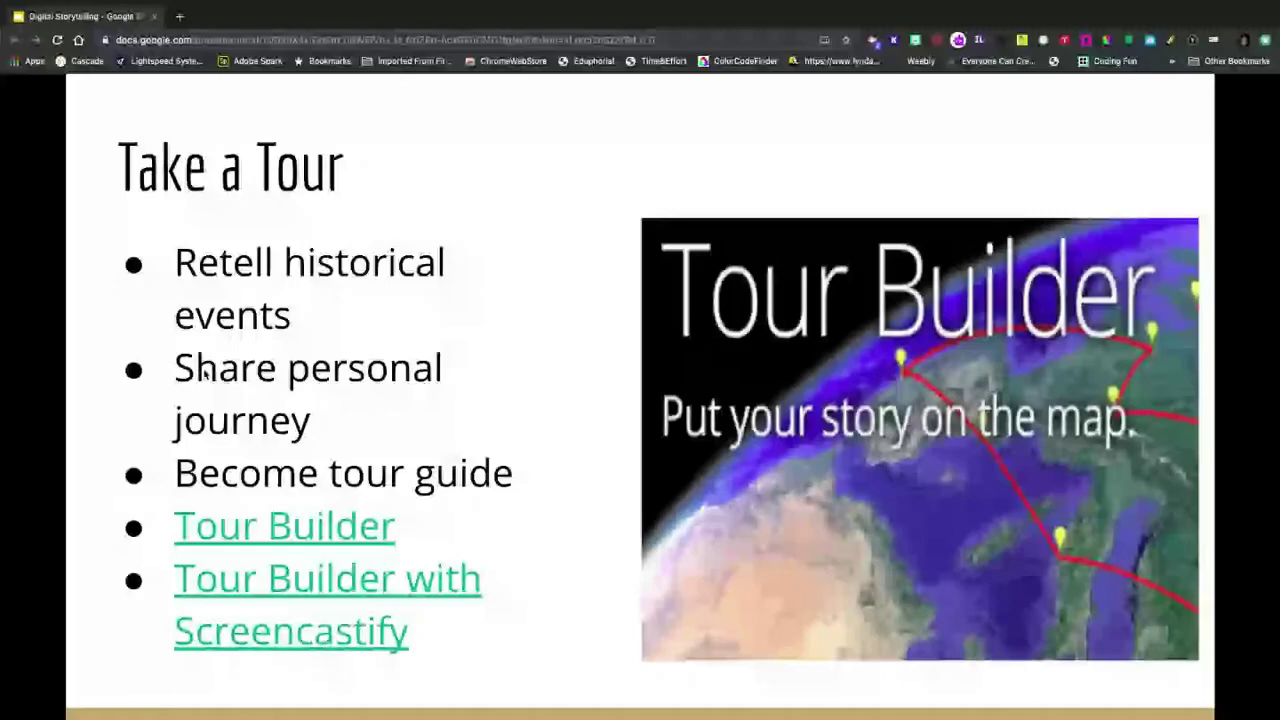
# Step: Open the 'Tour Builder with Screencastify' demo video from the Take a Tour slide
pyautogui.click(301, 594)
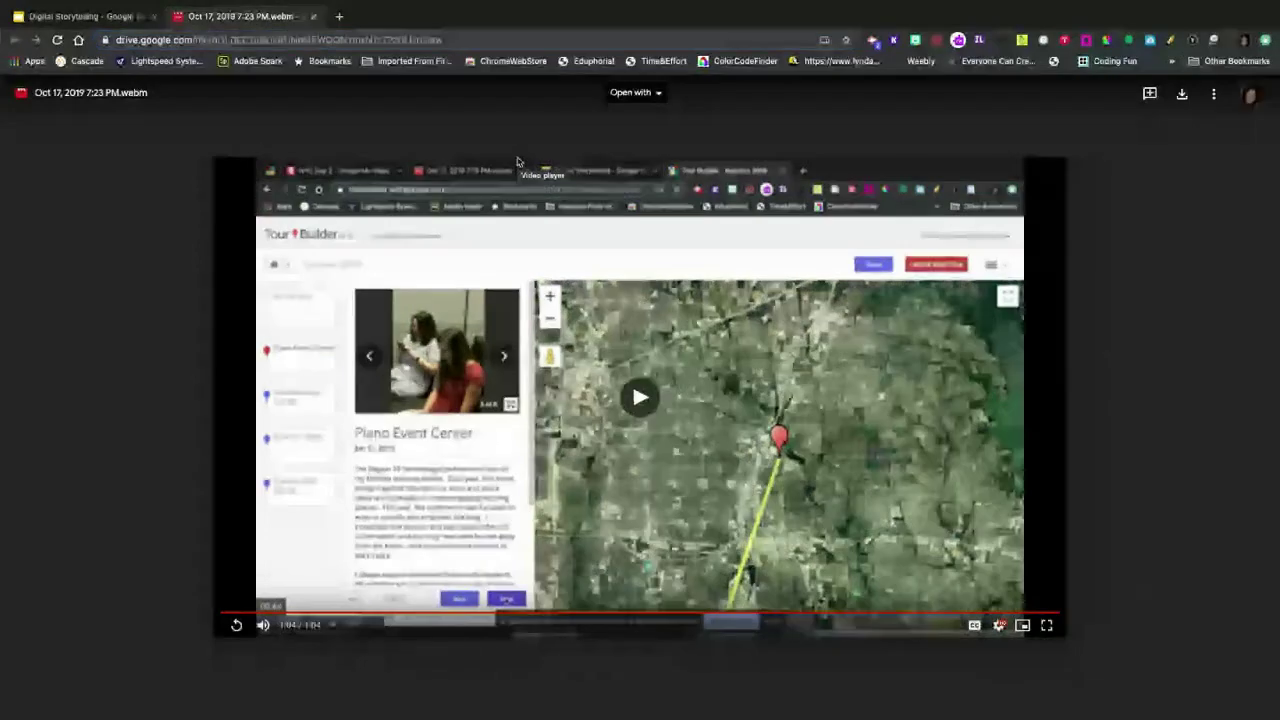
# Step: Close the finished Tour Builder demo video tab to return to the Take a Tour slide
pyautogui.hotkey('ctrl', 'w')
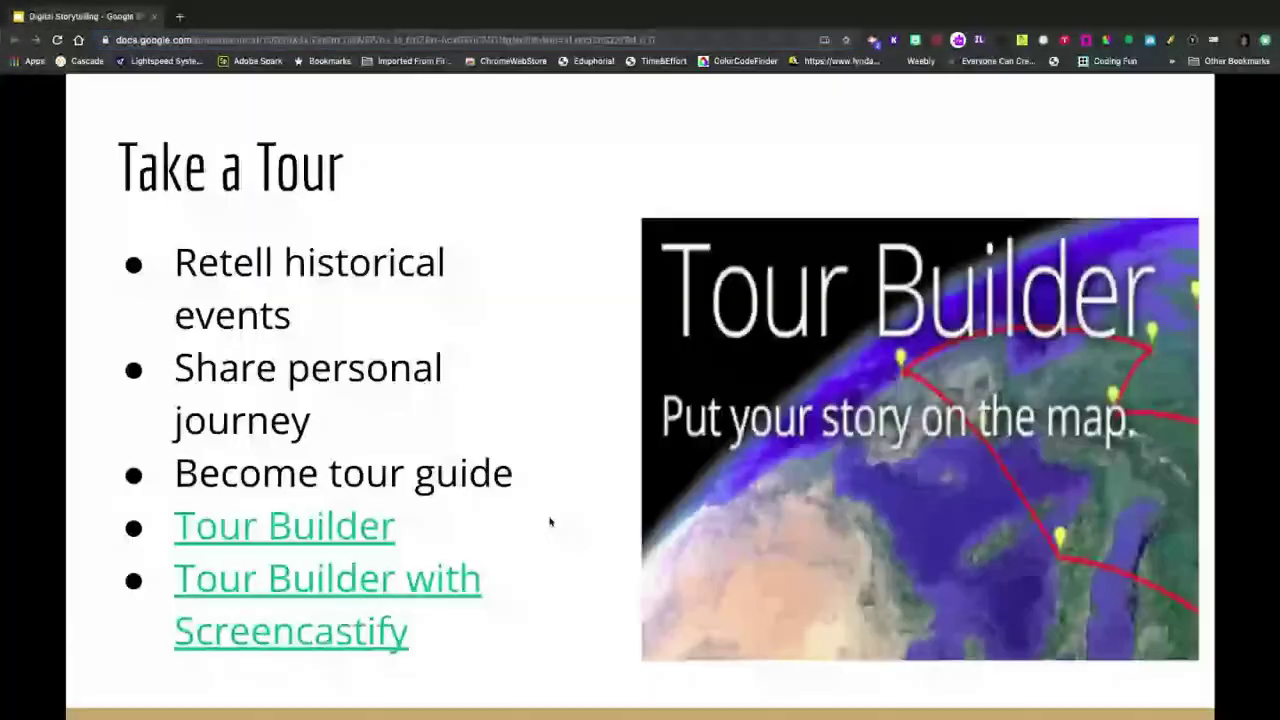